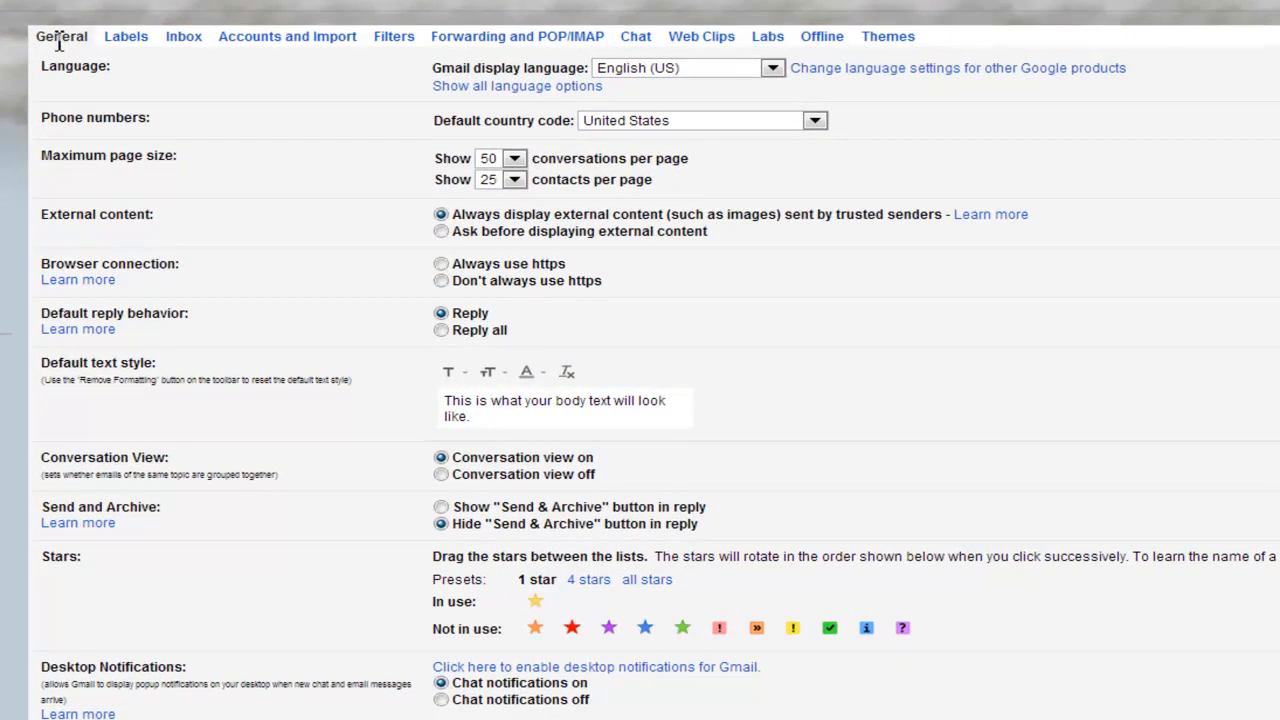
- Choose the Stone River eLearning account in the Signature section of the General settings and place the cursor in its signature
scroll(1080, 372, down, 4)
scroll(1088, 372, down, 5)
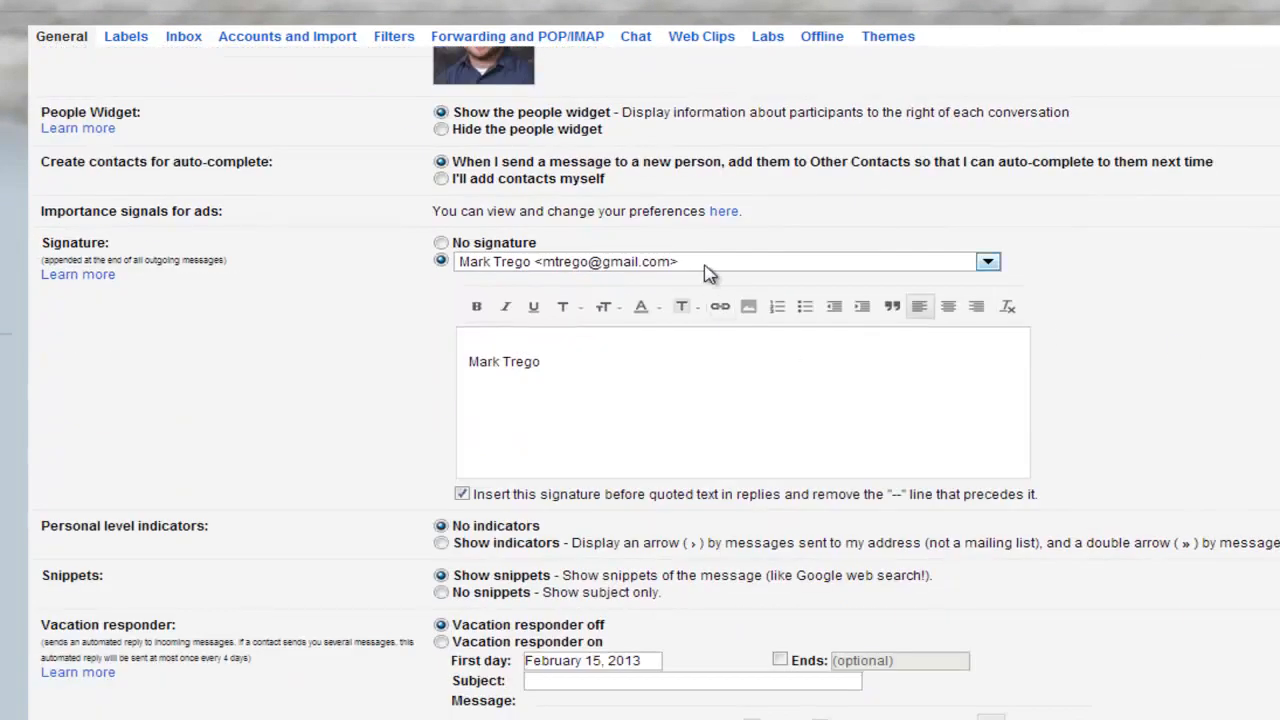
click(704, 268)
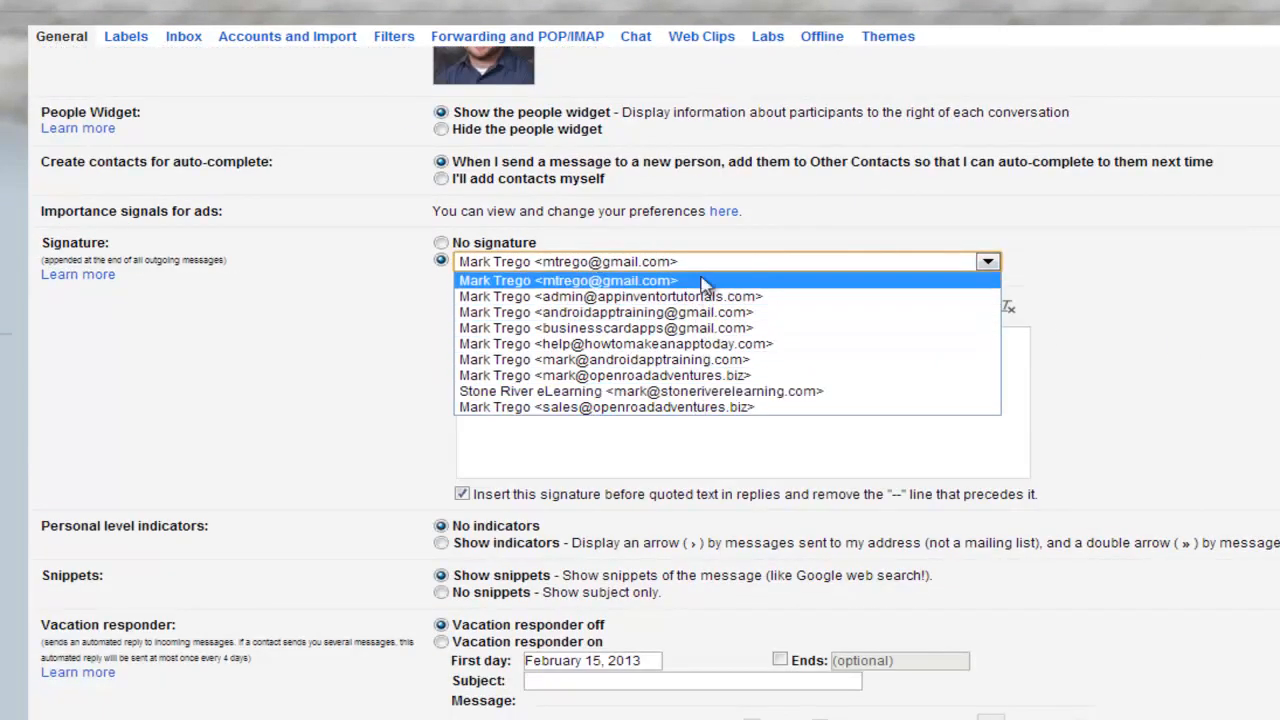
click(705, 272)
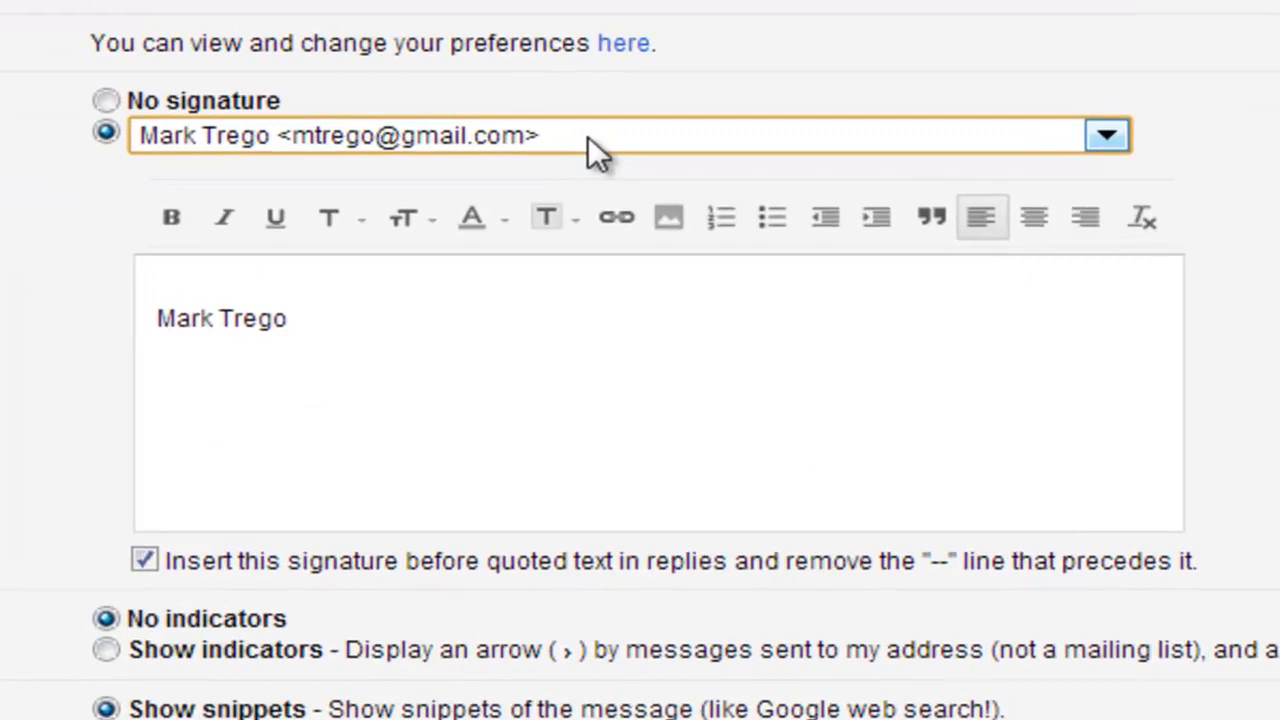
click(592, 140)
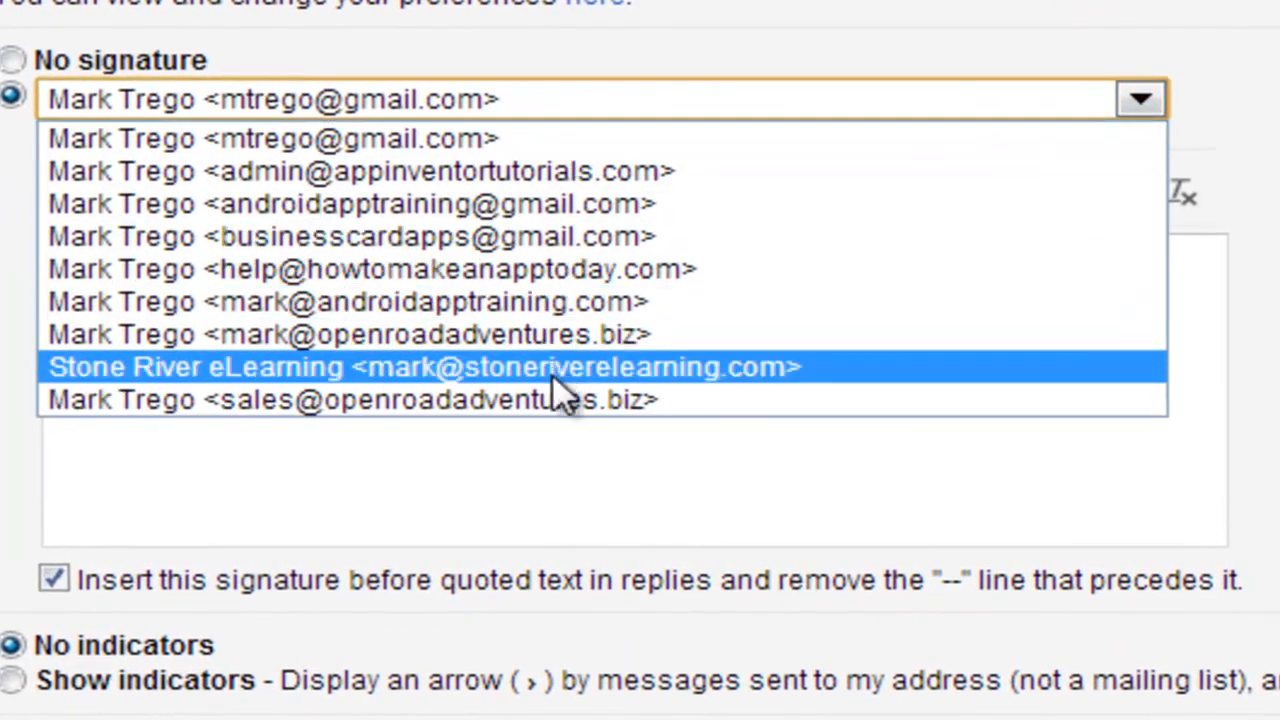
click(560, 370)
click(662, 436)
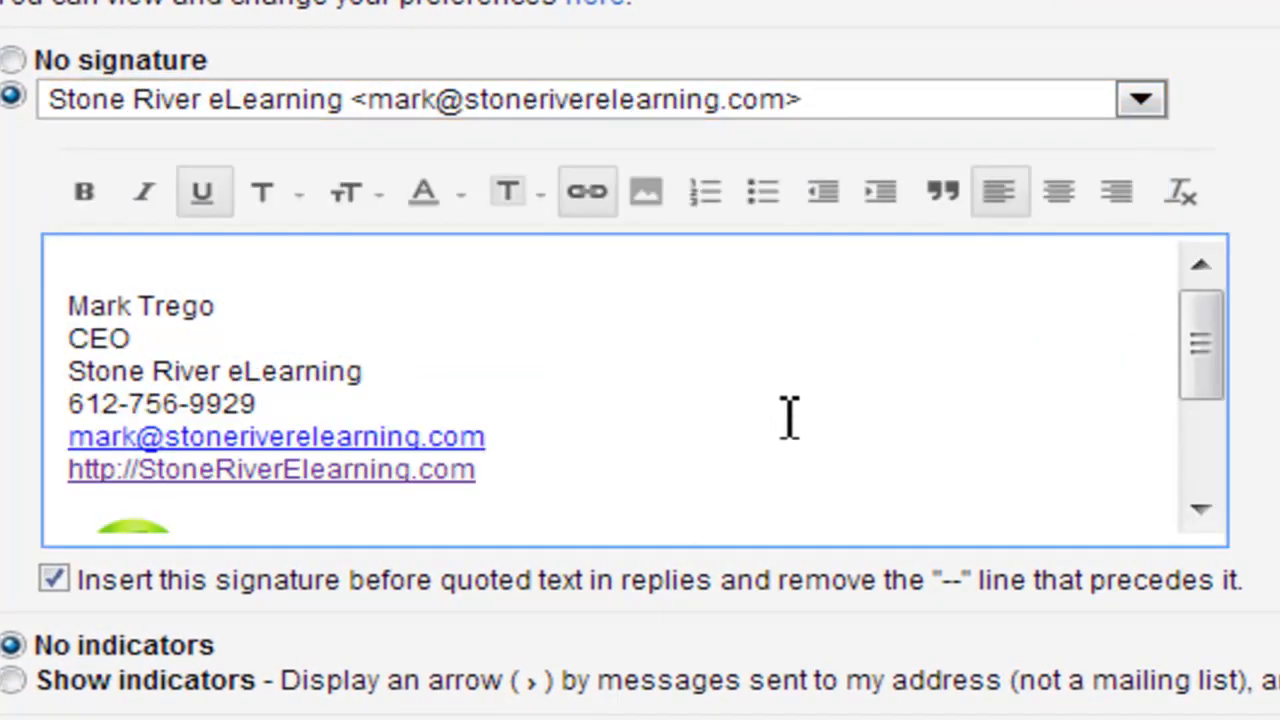
- Examine the signature's name, title, company, phone, e-mail and website lines, plus its logo and social media icons
scroll(789, 417, down, 4)
scroll(640, 333, up, 4)
scroll(640, 333, down, 5)
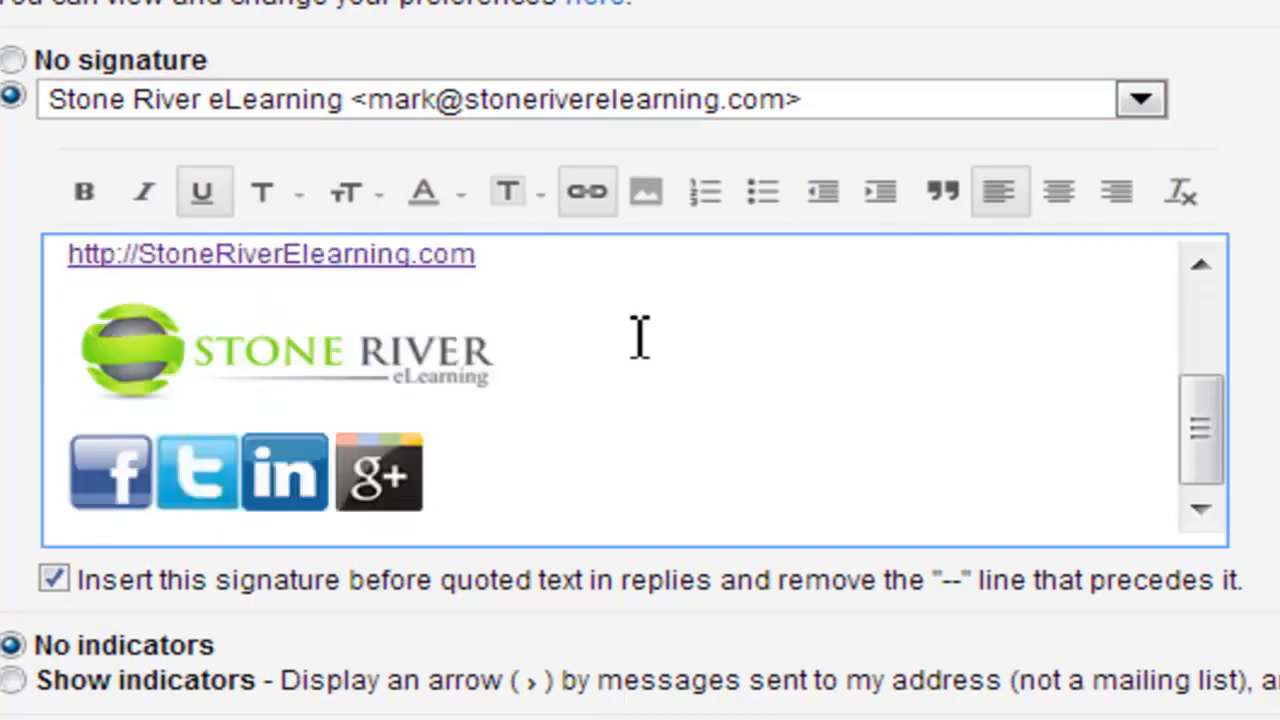
scroll(640, 338, up, 3)
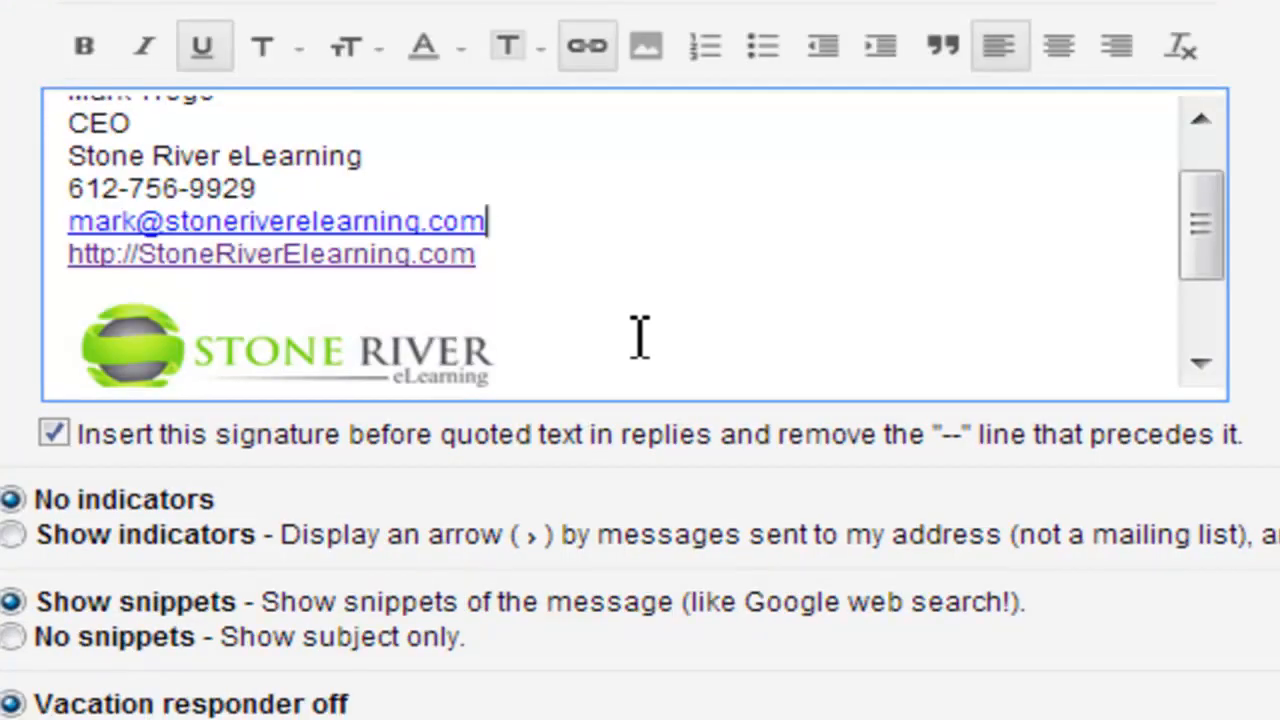
scroll(640, 338, up, 2)
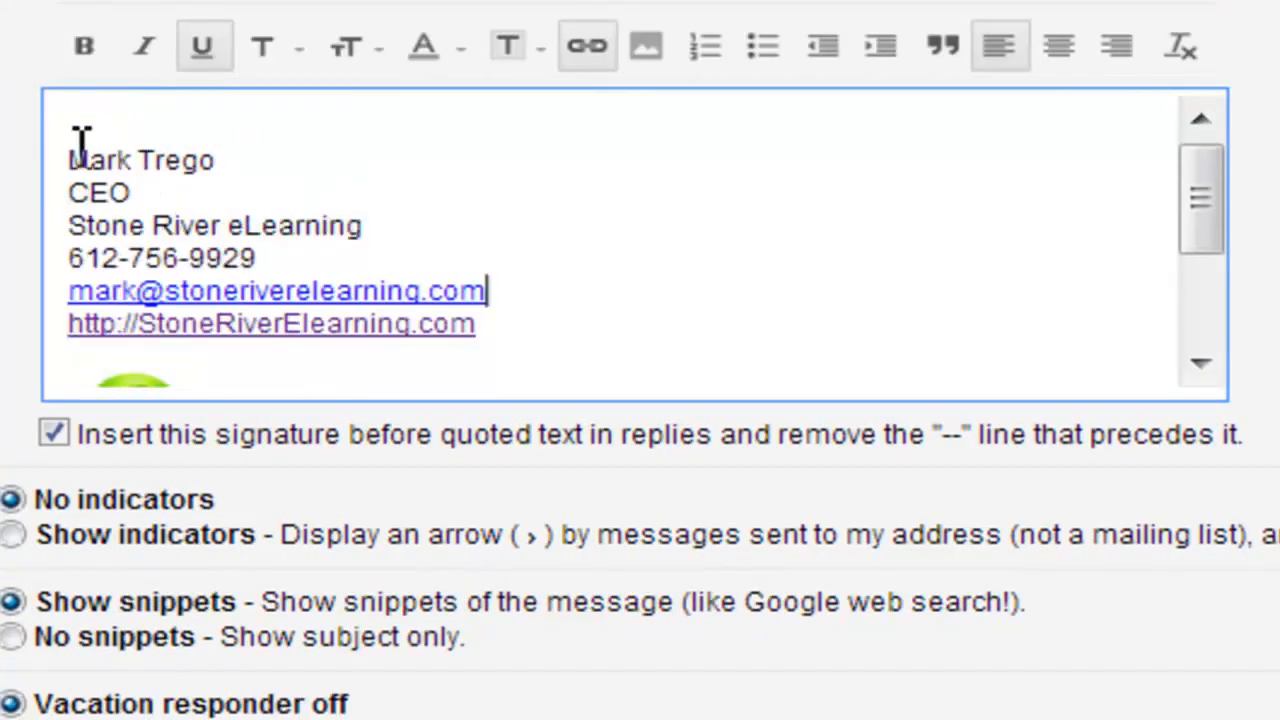
drag(215, 160, 92, 158)
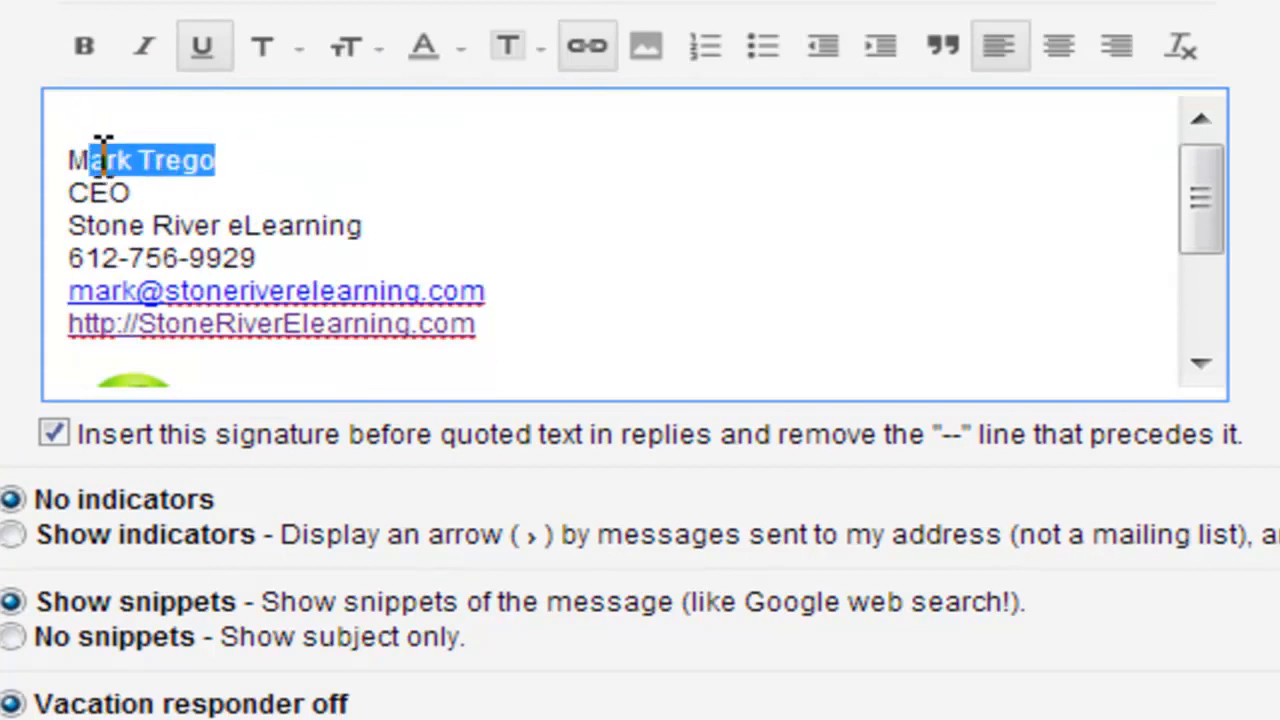
drag(160, 194, 68, 195)
click(173, 225)
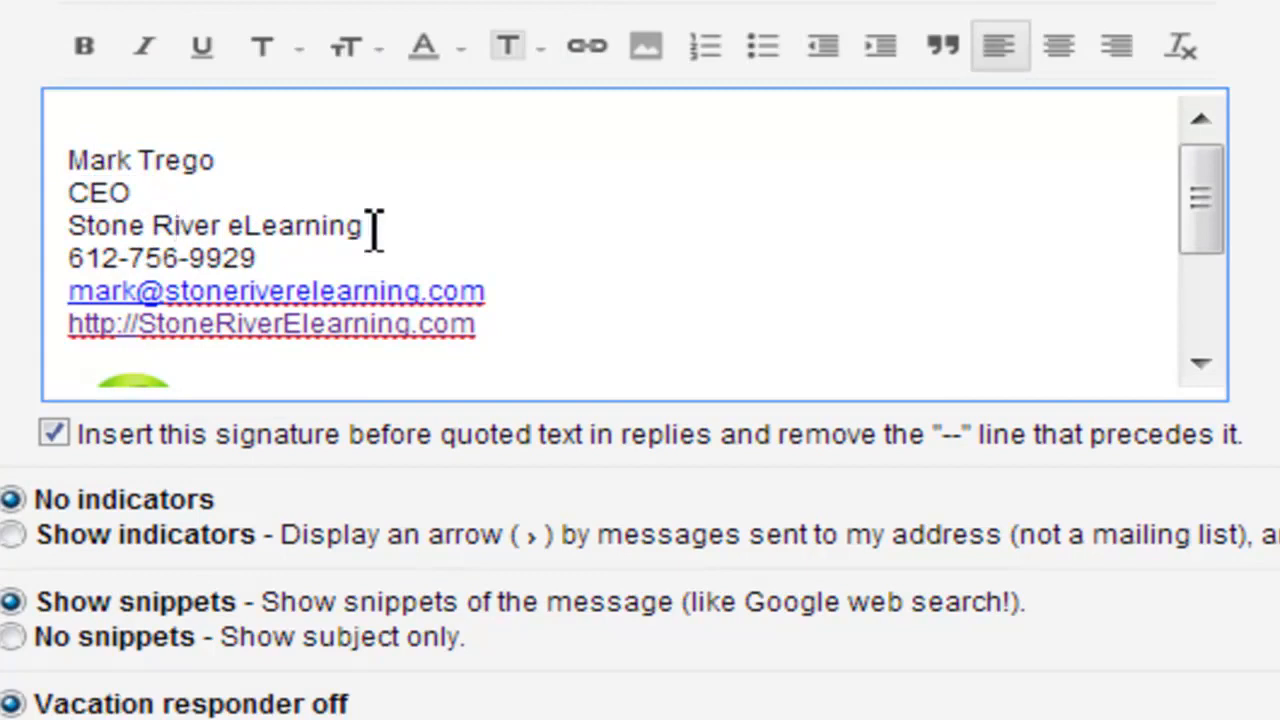
drag(262, 258, 66, 258)
drag(515, 290, 68, 291)
click(540, 284)
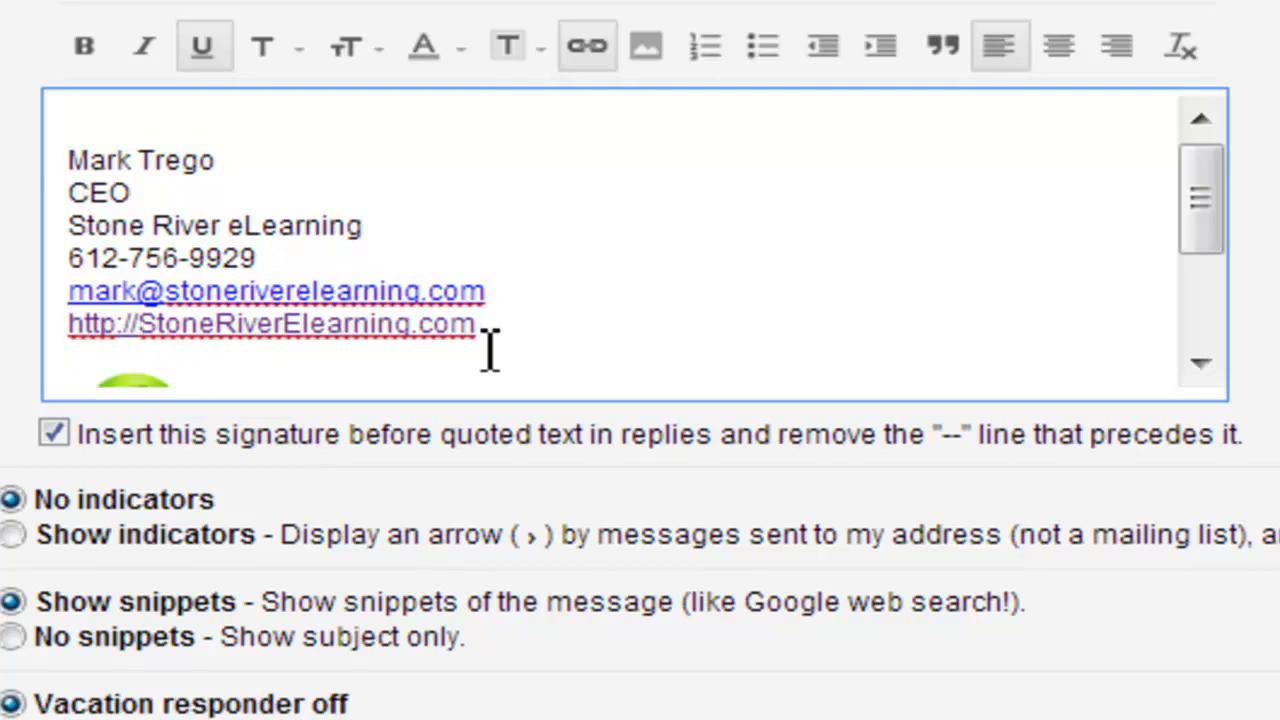
click(600, 330)
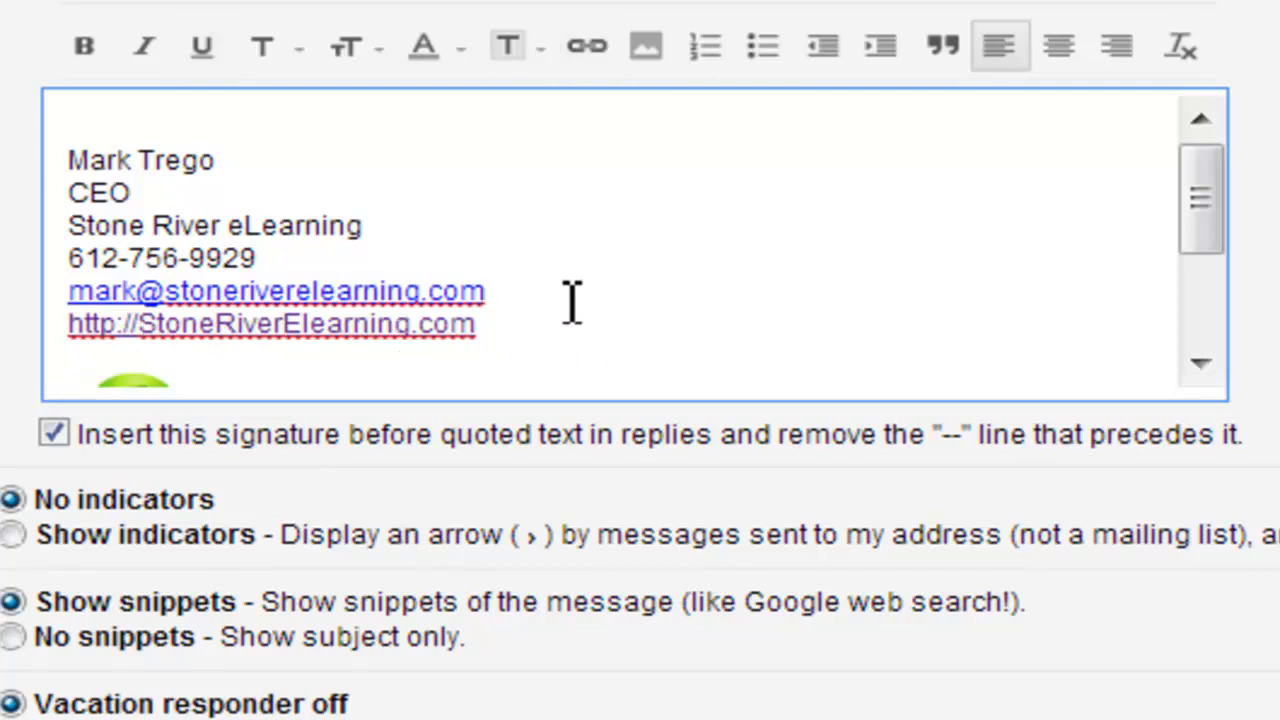
scroll(571, 300, down, 1)
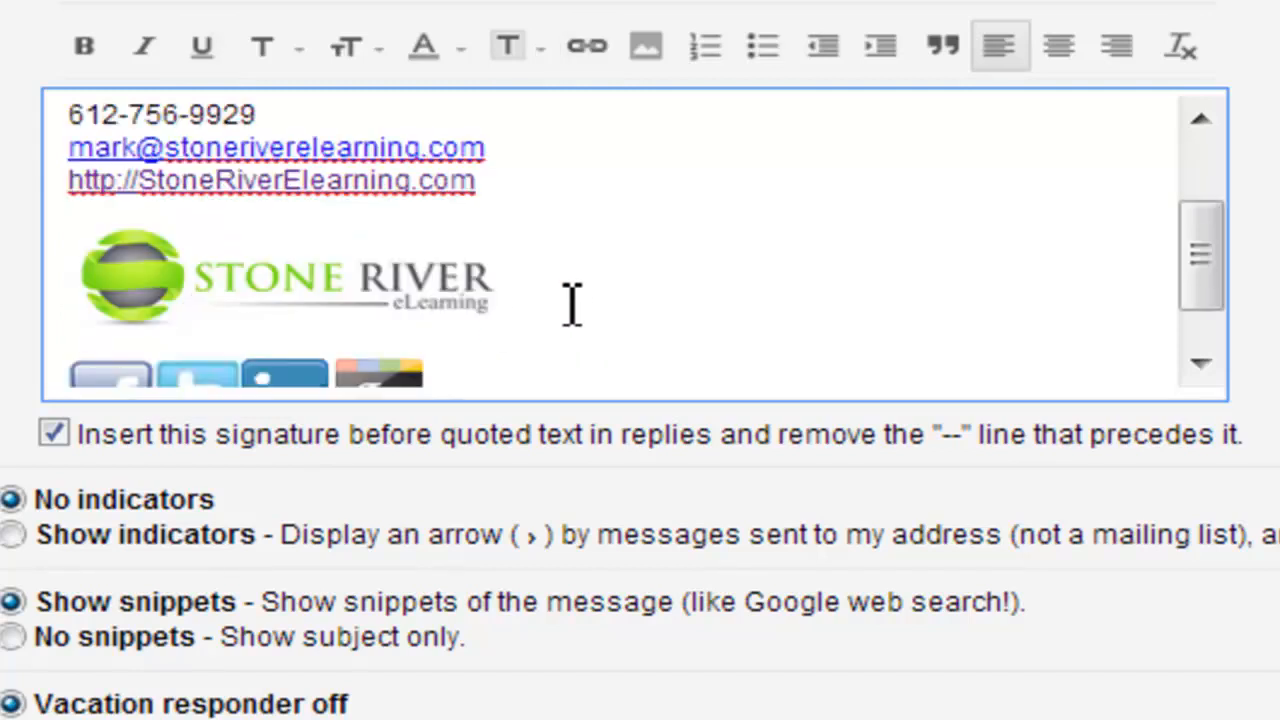
- Inspect the link of the Stone River logo in the signature and remove that link from the image
click(308, 290)
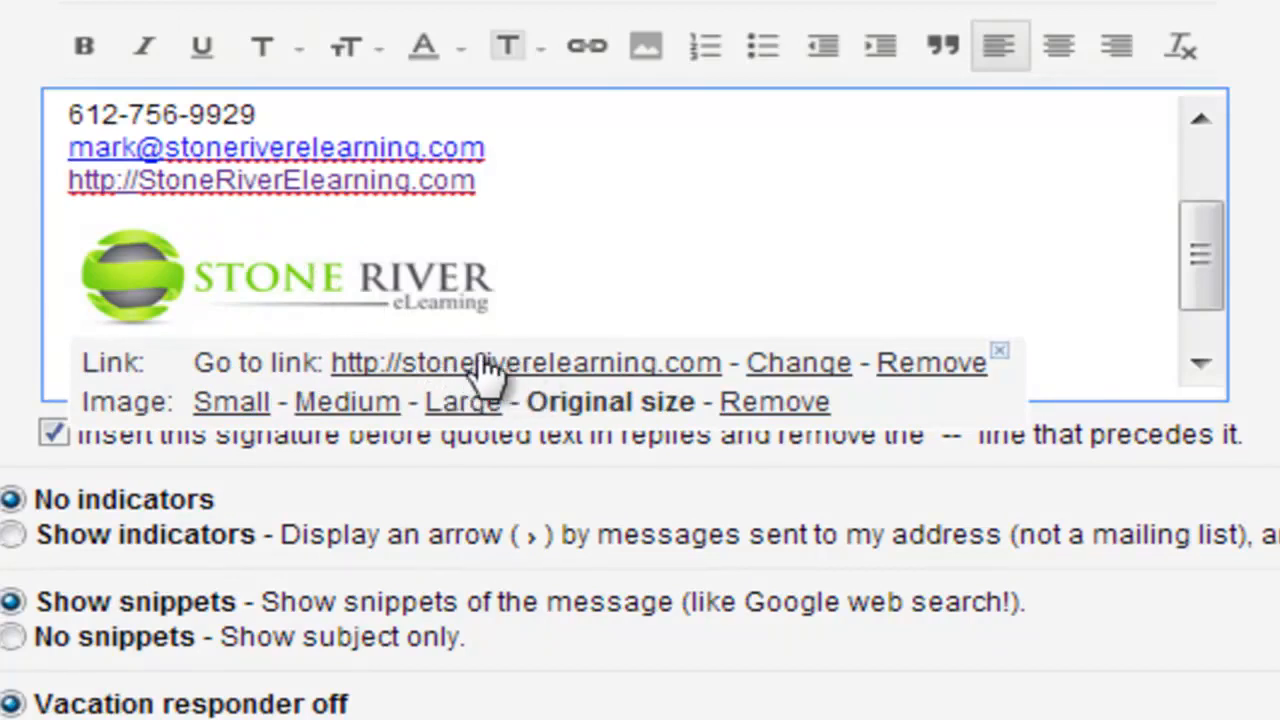
click(530, 246)
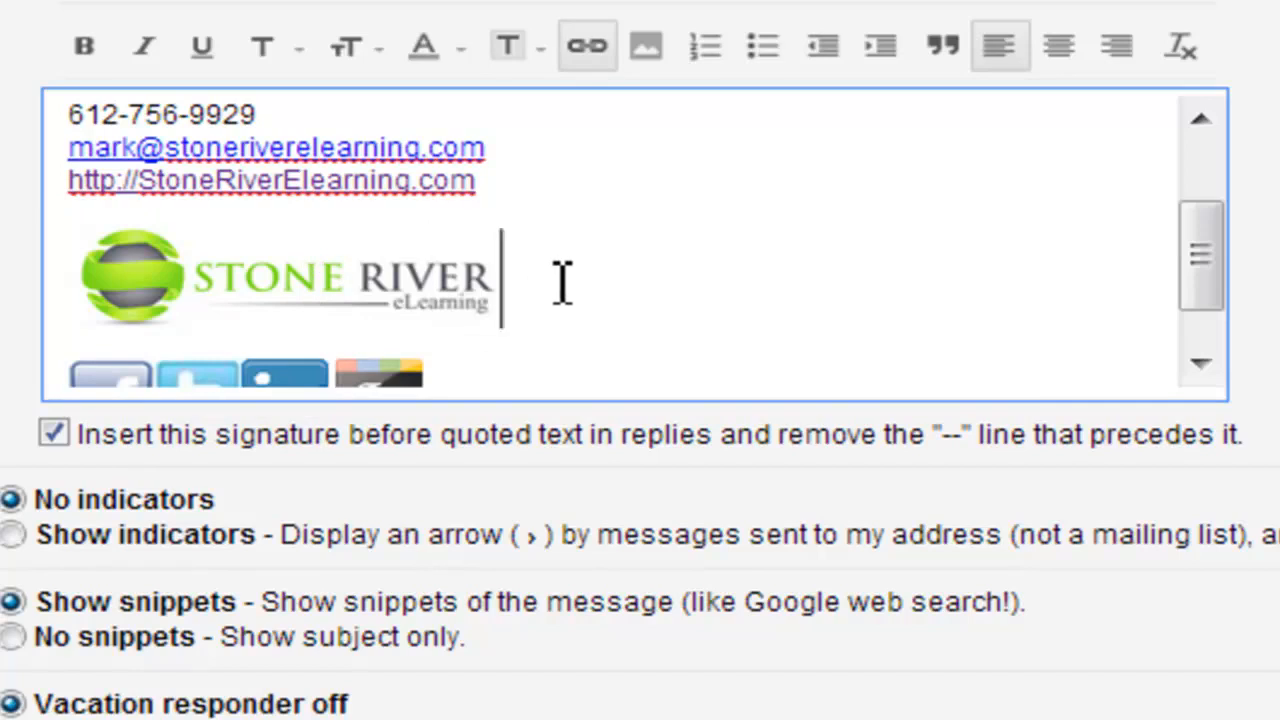
click(295, 290)
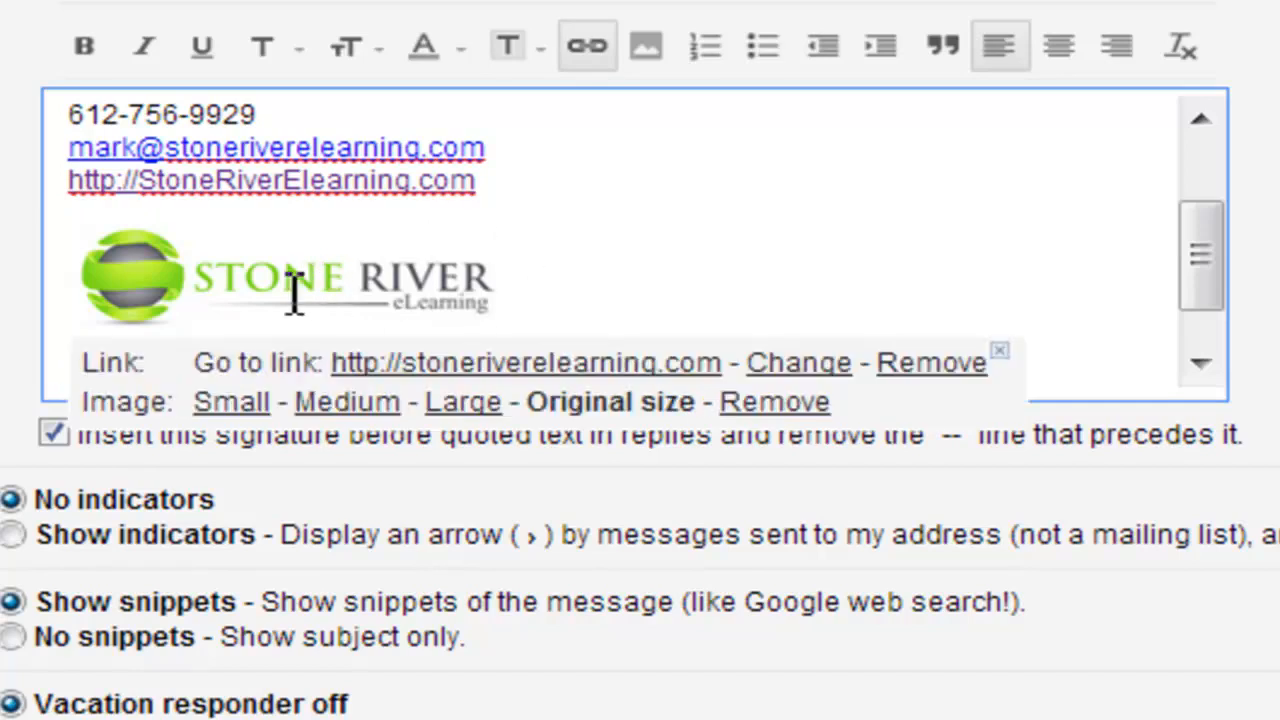
click(598, 64)
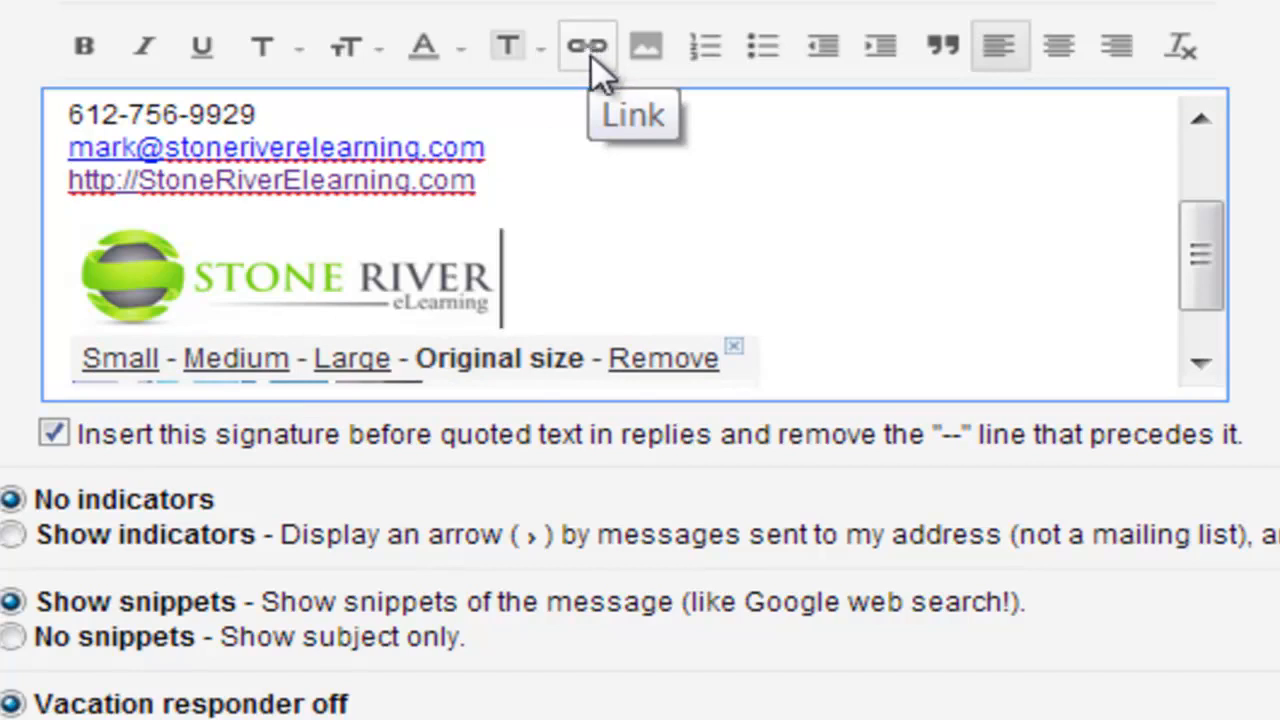
click(580, 278)
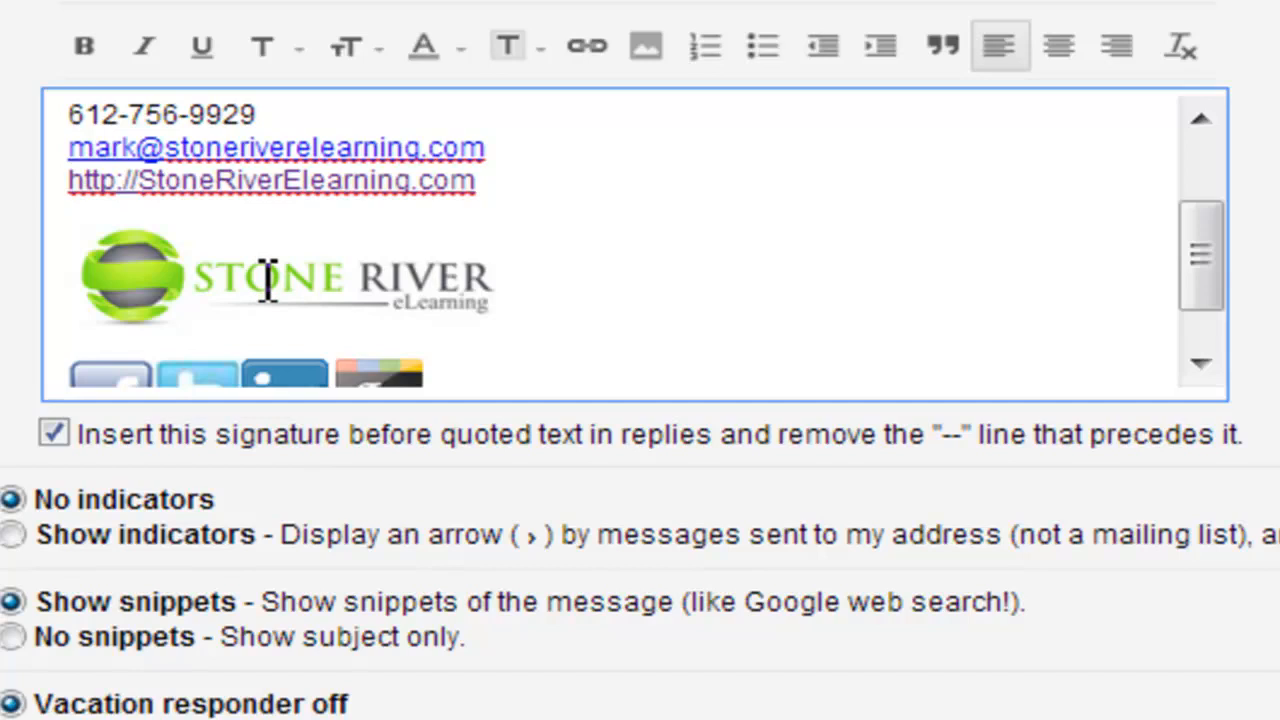
- Add an empty line below the social media icons in the signature and start inserting an image there
click(575, 357)
scroll(583, 346, down, 1)
click(558, 311)
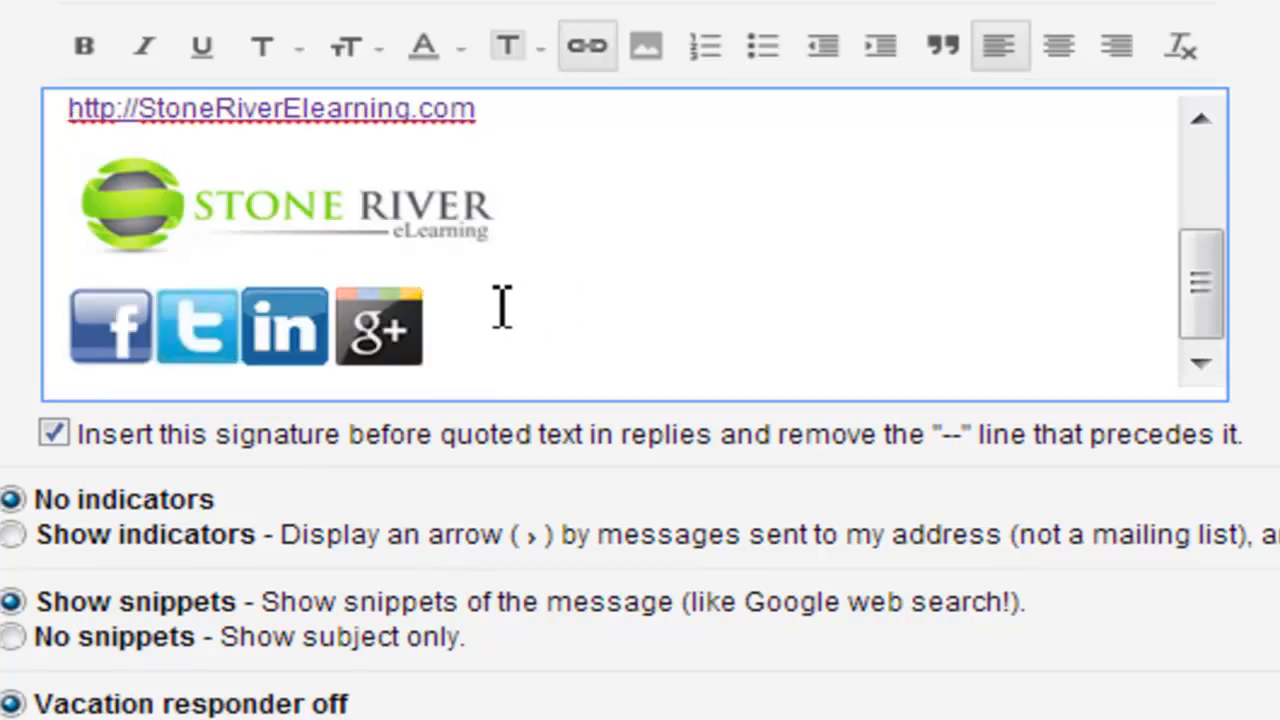
key(Return)
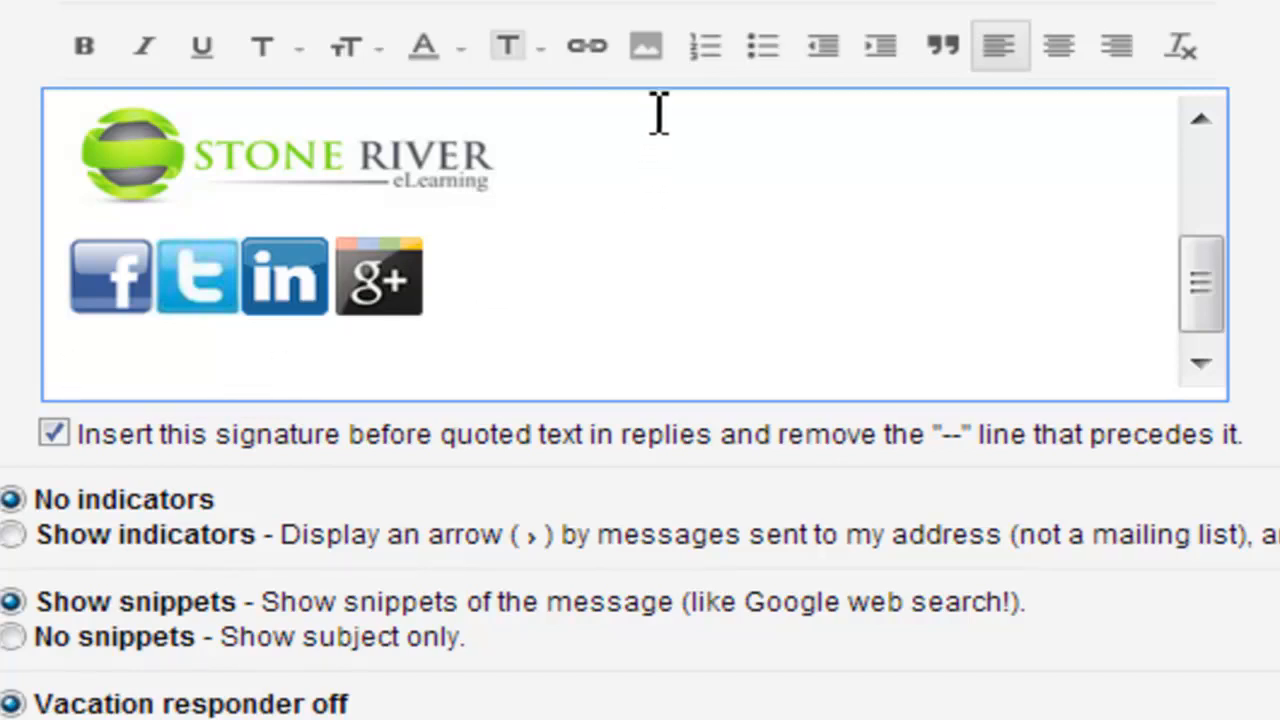
click(650, 47)
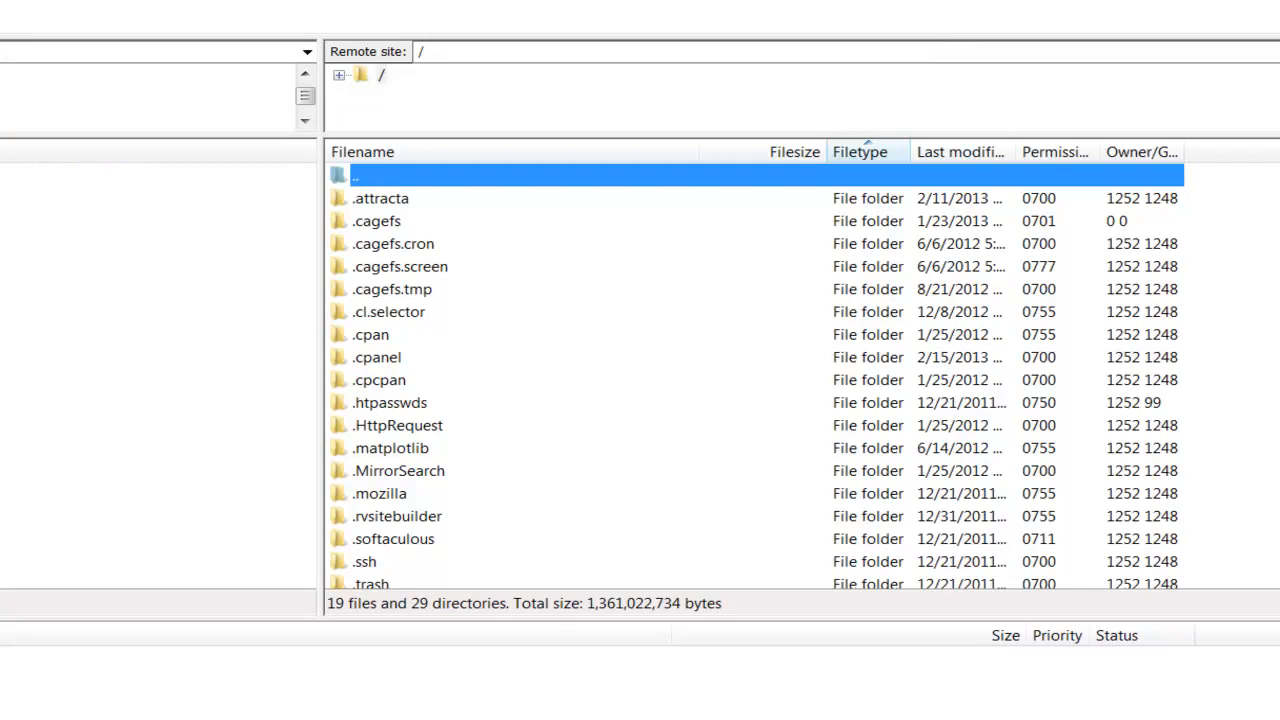
- Switch to the FTP client and open the remote folder /public_html/wp/wp-content/uploads
click(445, 418)
scroll(446, 420, down, 3)
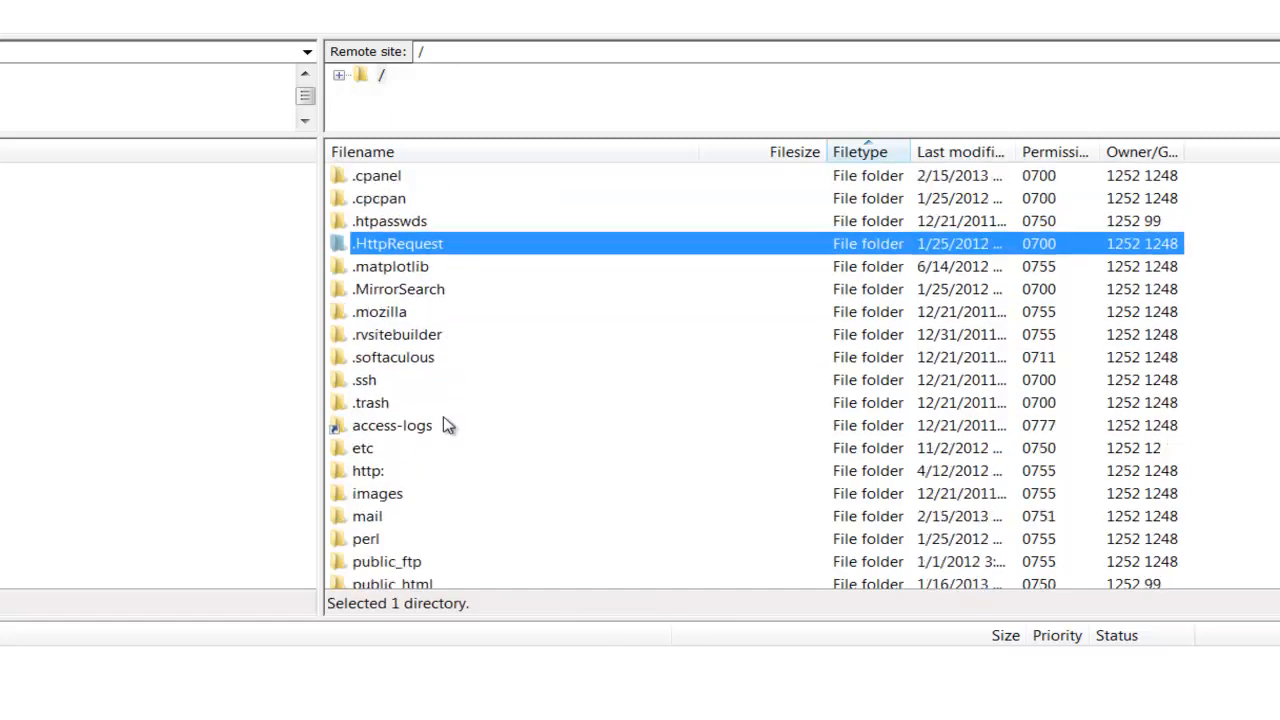
scroll(446, 425, down, 2)
double_click(392, 490)
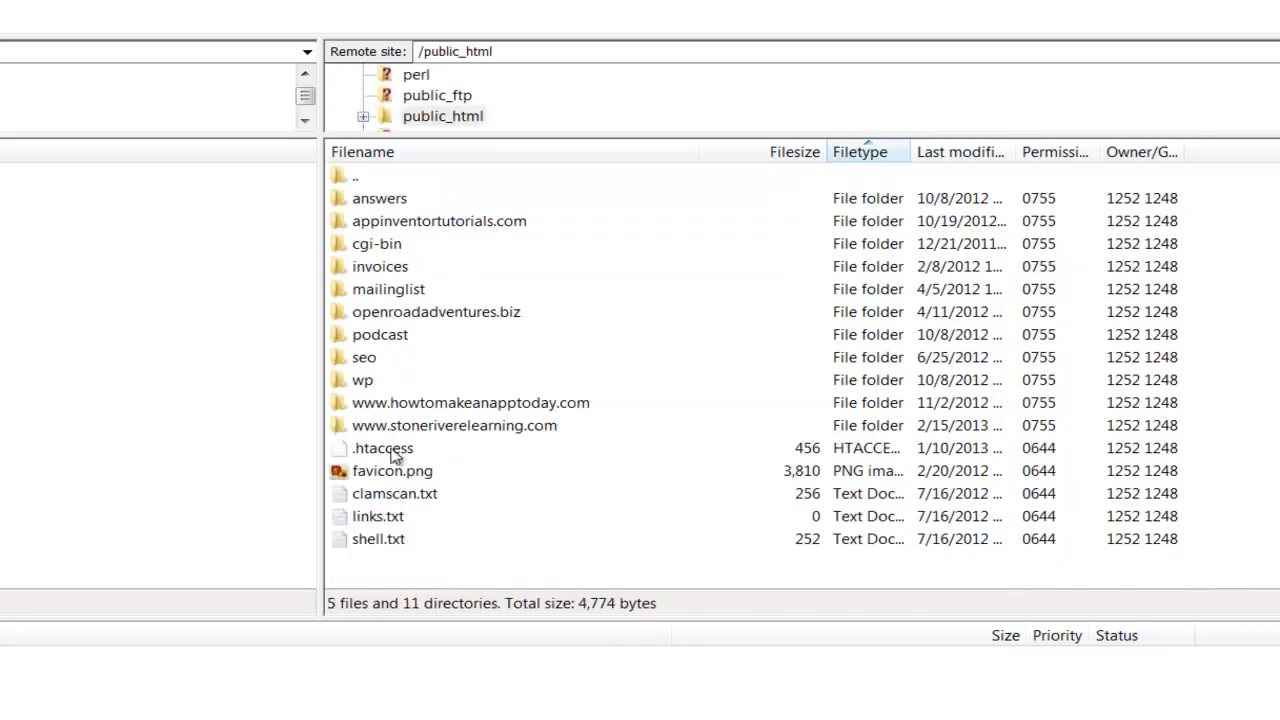
double_click(362, 383)
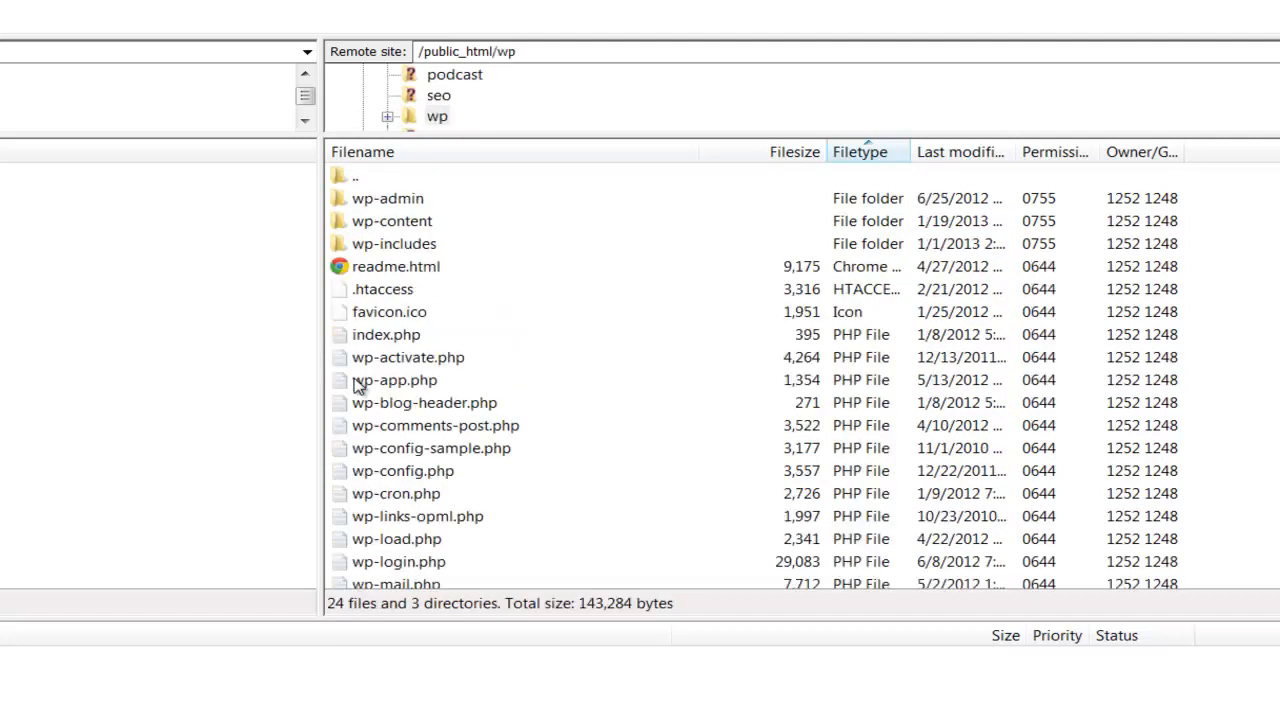
click(389, 226)
double_click(389, 226)
click(389, 336)
double_click(389, 336)
scroll(490, 395, down, 7)
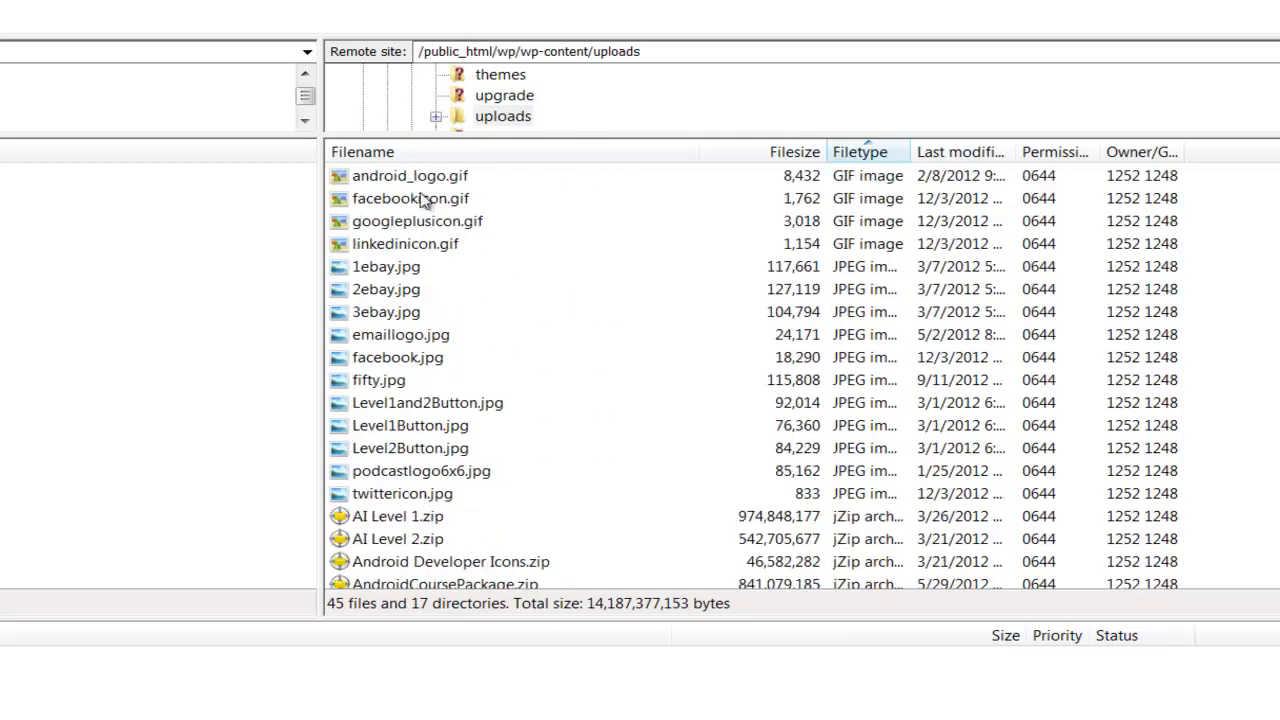
- Look through the uploaded images, highlighting googleplusicon.gif, linkedinicon.gif and emaillogo.jpg
click(407, 228)
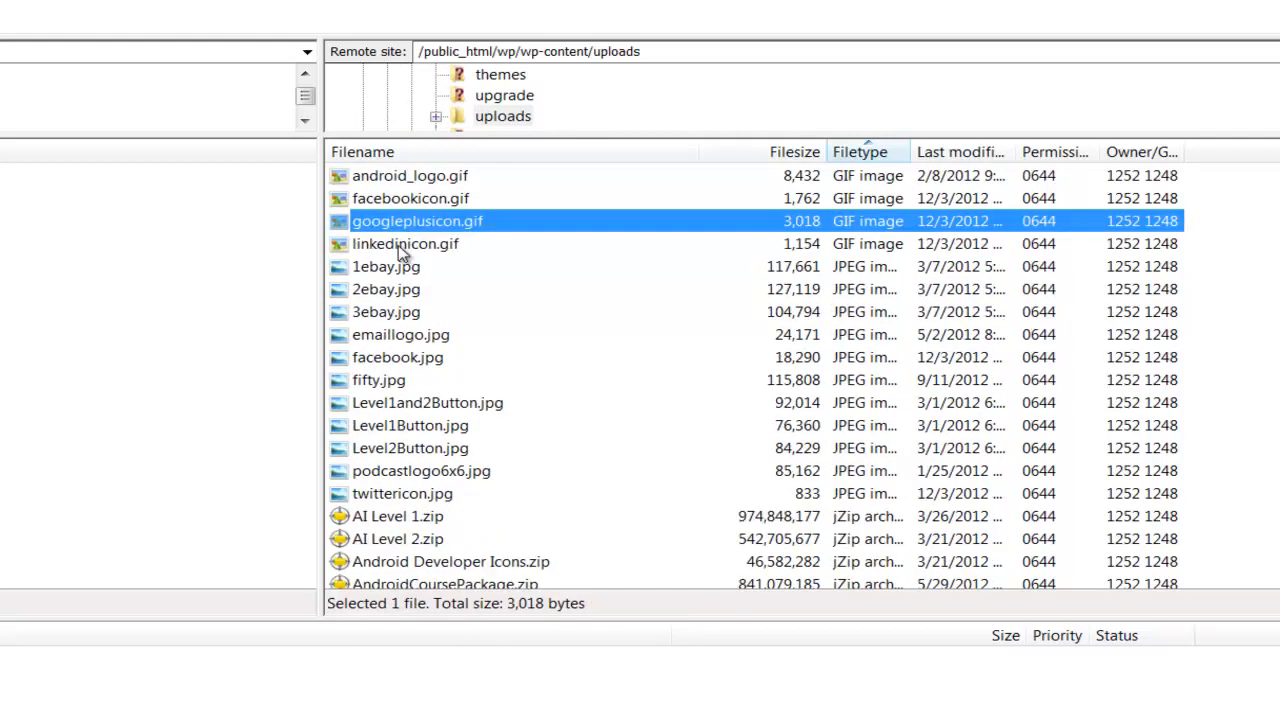
click(399, 247)
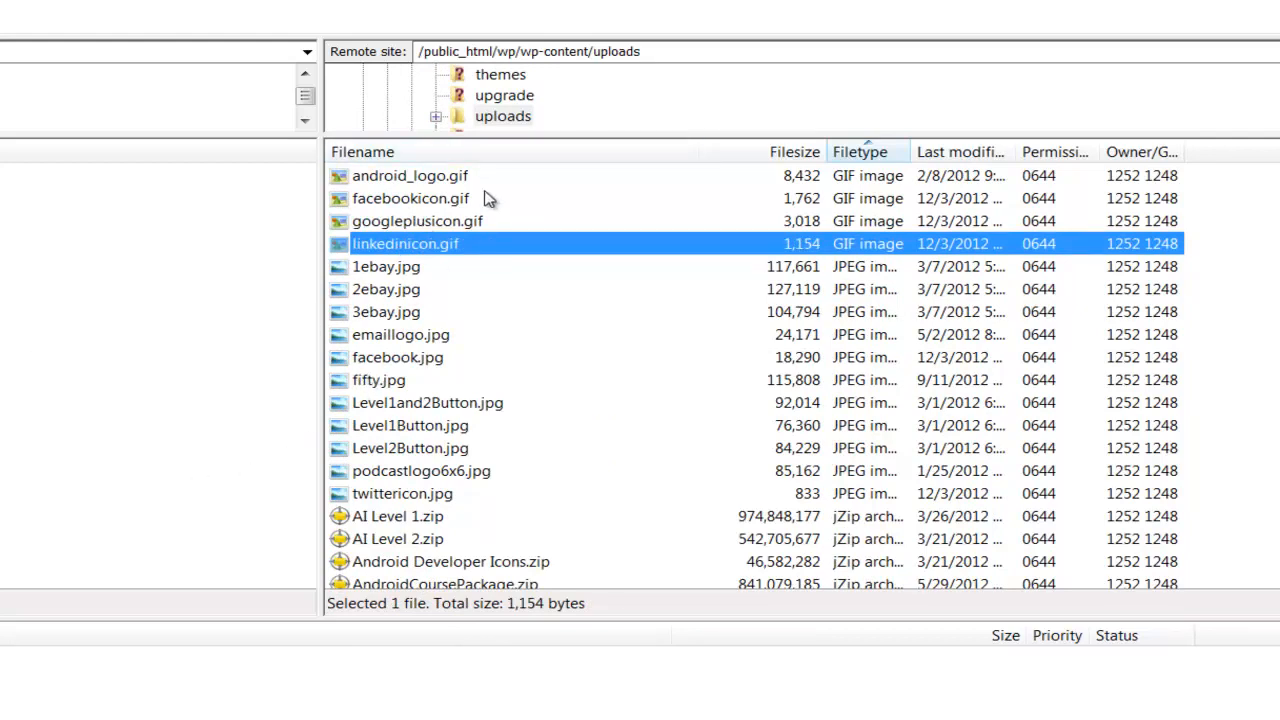
click(380, 340)
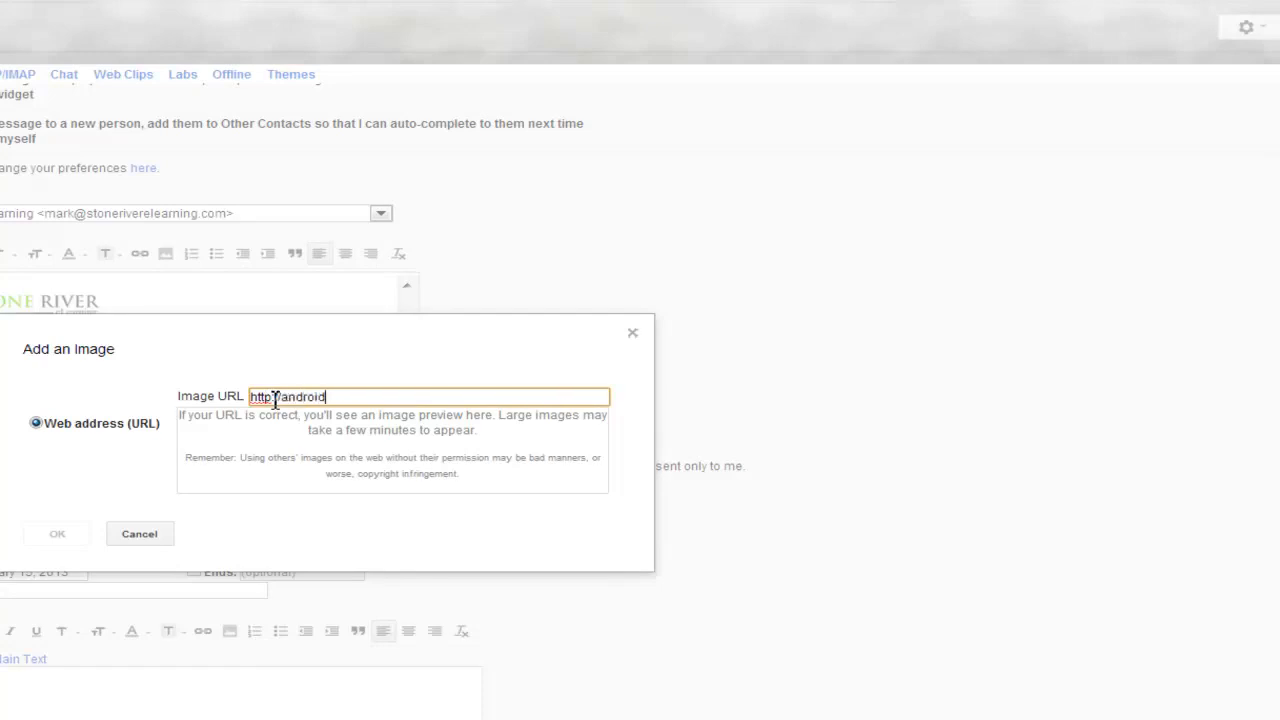
text(.com)
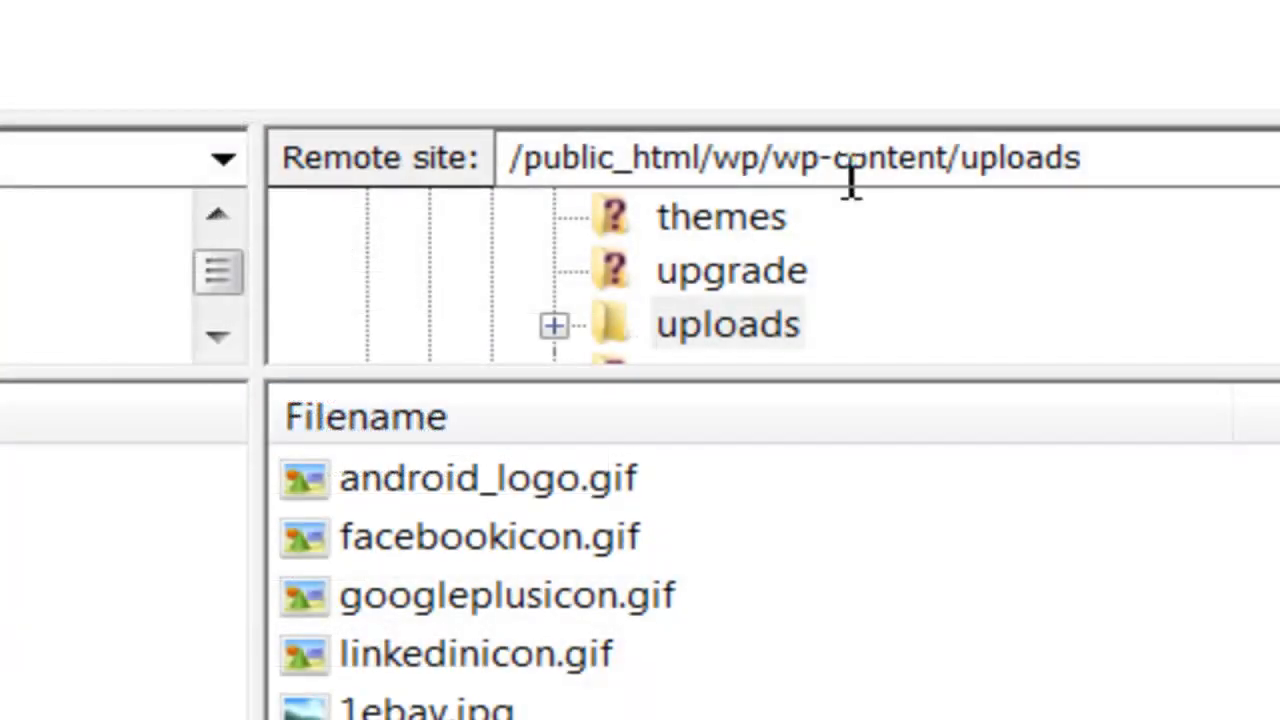
- Copy /wp/wp-content/uploads from the FTP client's remote path and append it to the image URL in Gmail
triple_click(845, 170)
click(785, 160)
drag(726, 157, 1140, 160)
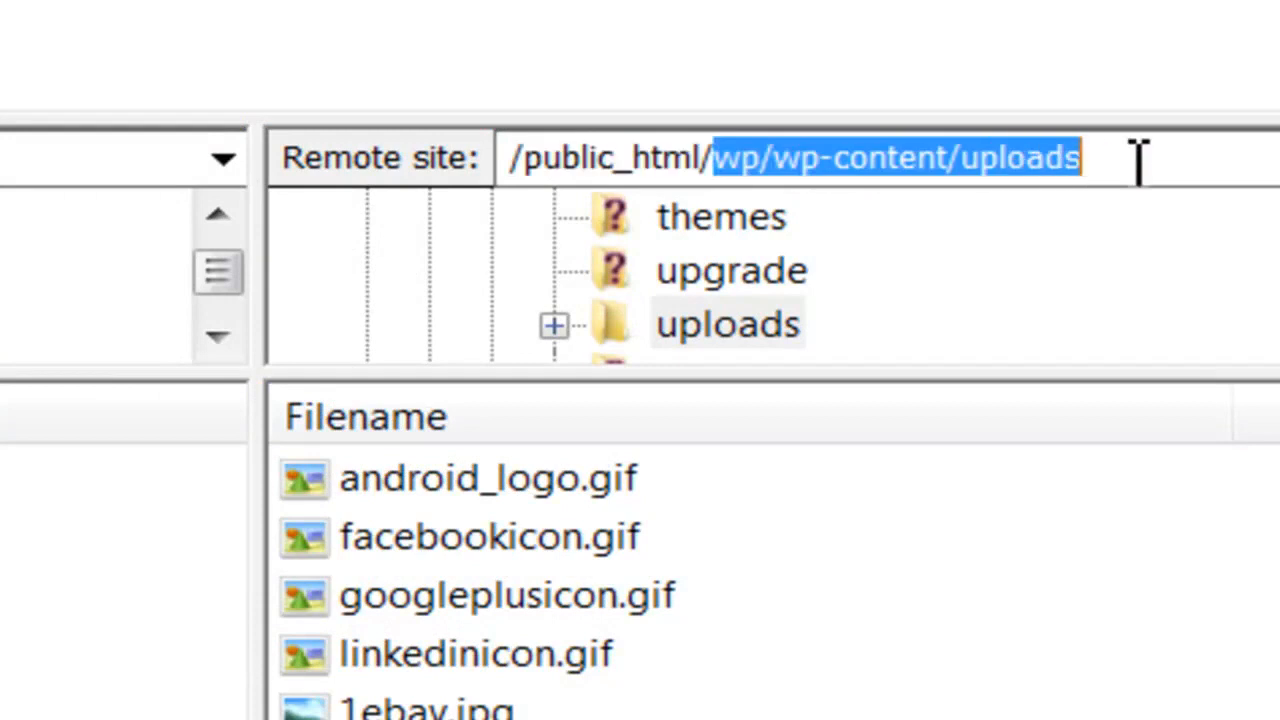
click(726, 176)
drag(726, 176, 500, 180)
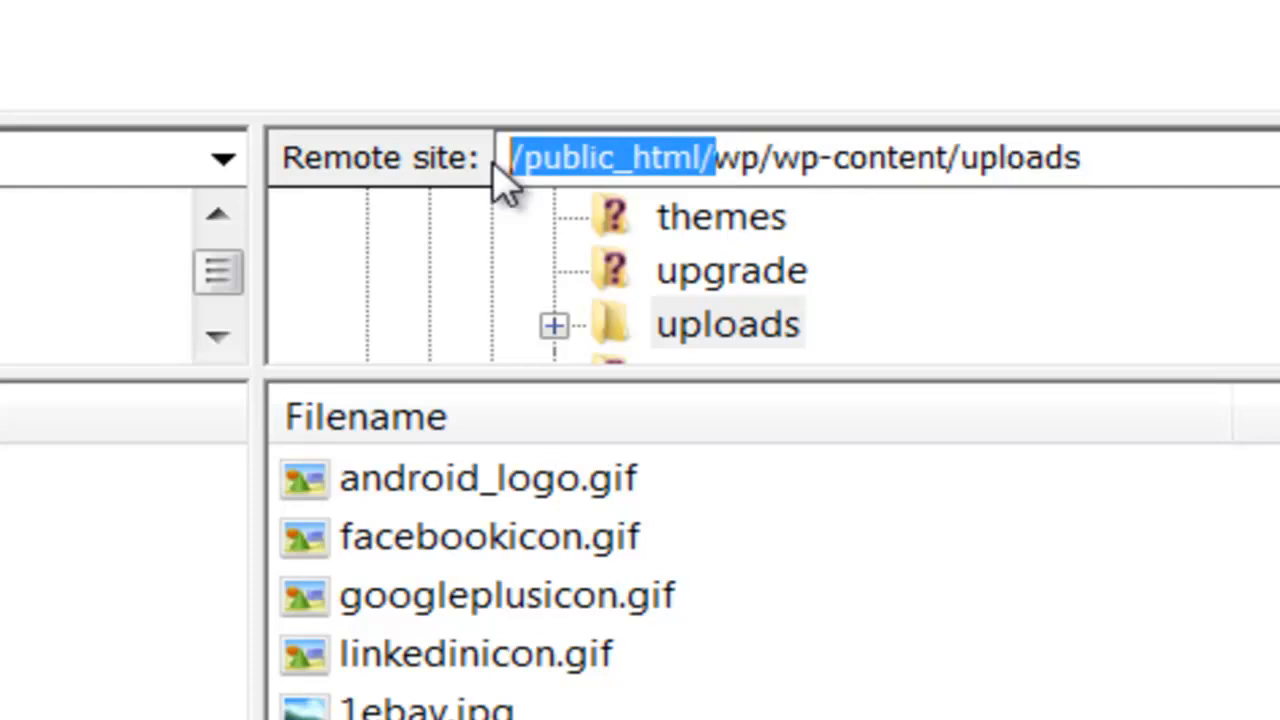
drag(716, 158, 505, 172)
click(927, 157)
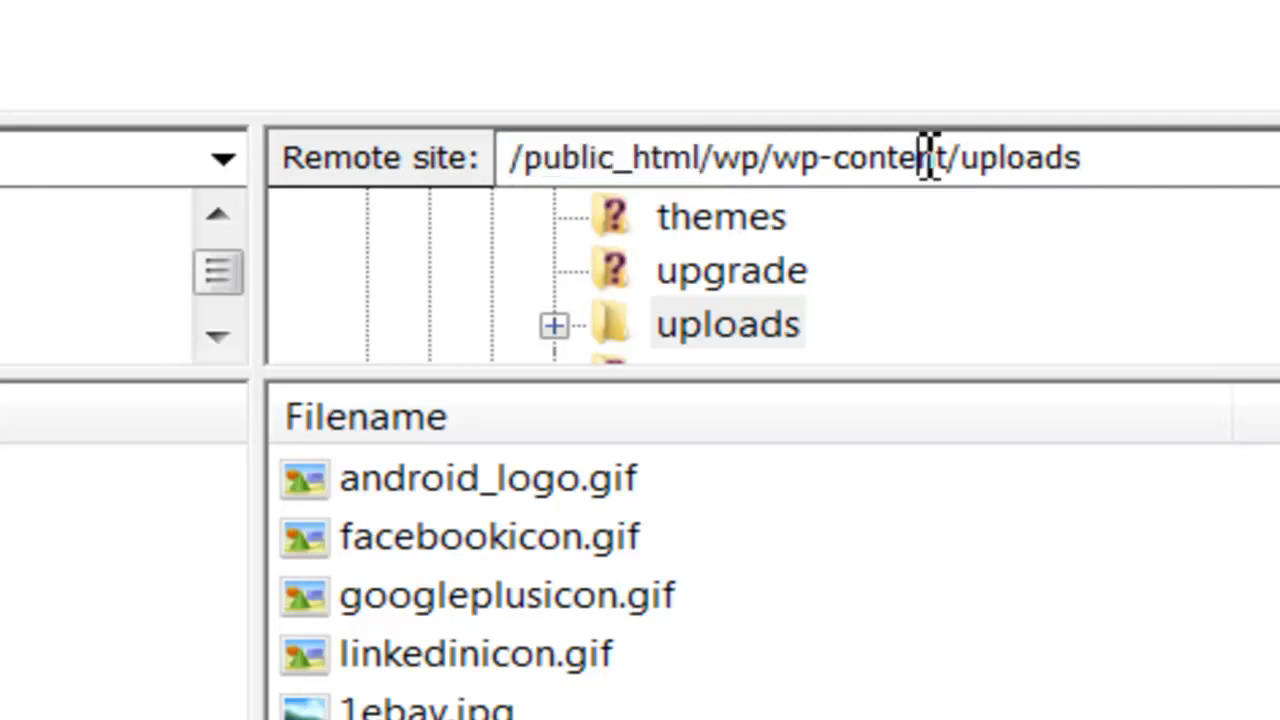
drag(1111, 157, 712, 160)
right_click(755, 152)
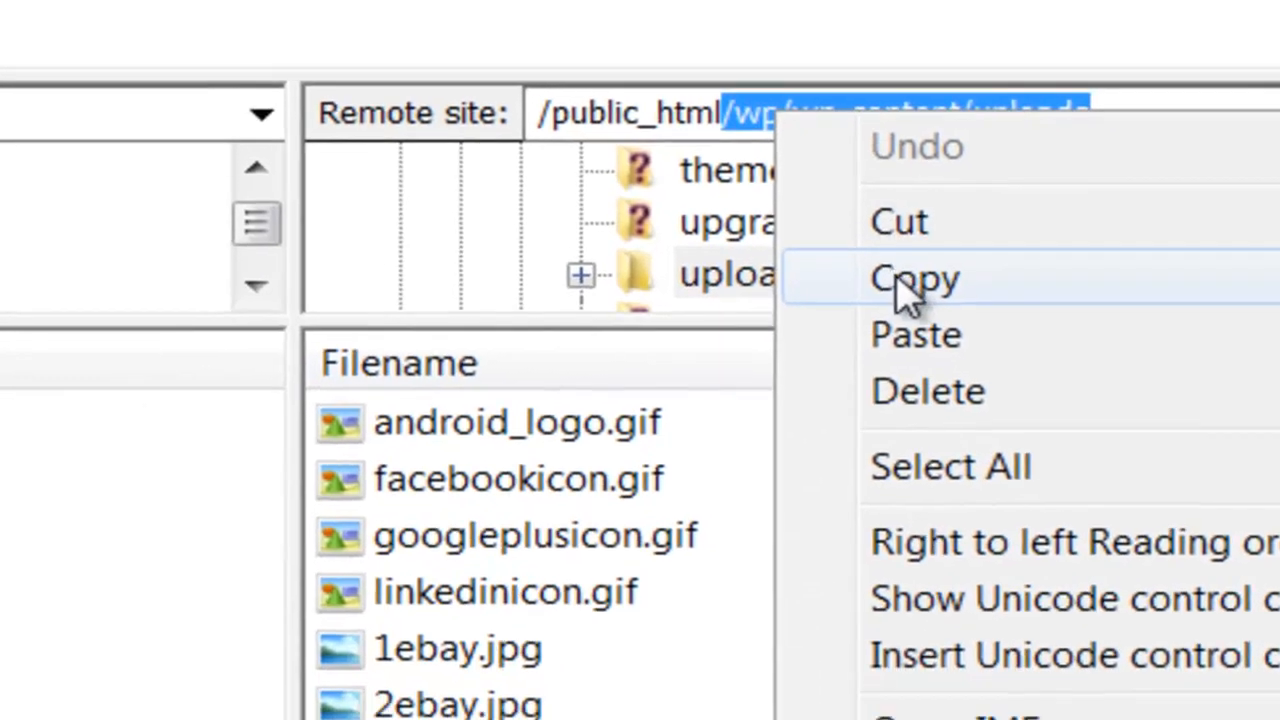
click(900, 324)
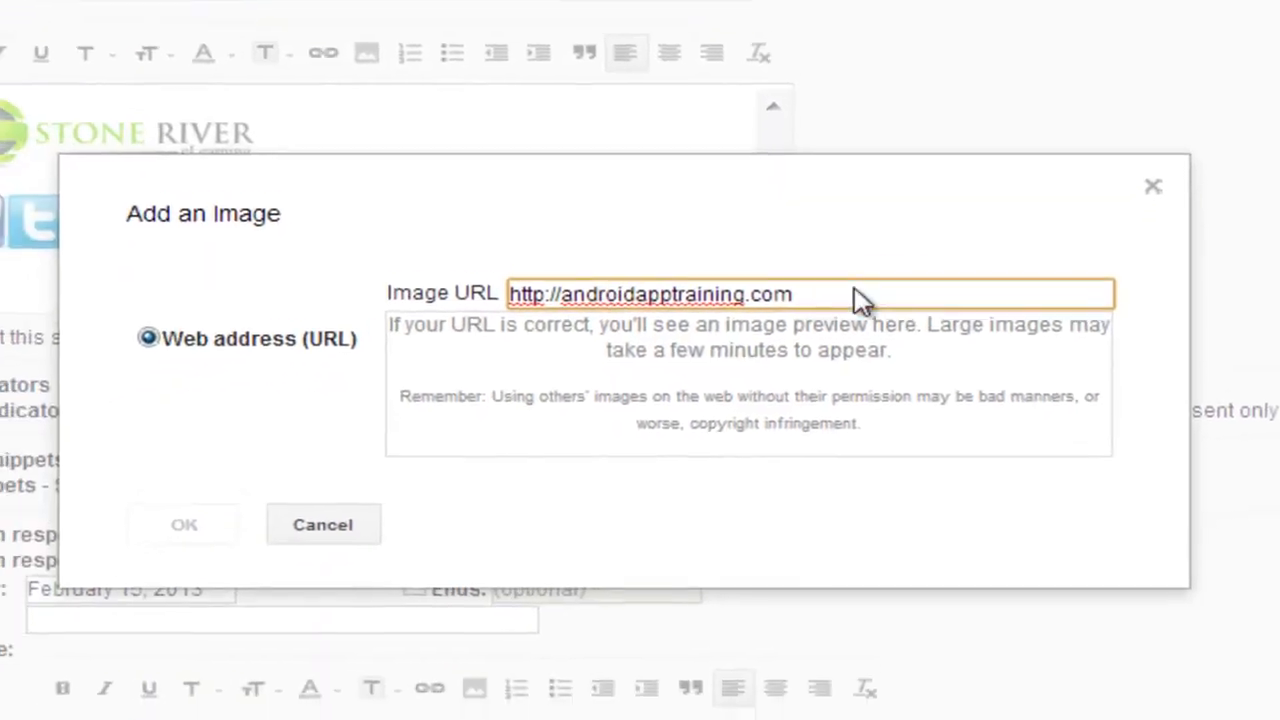
right_click(840, 390)
click(962, 486)
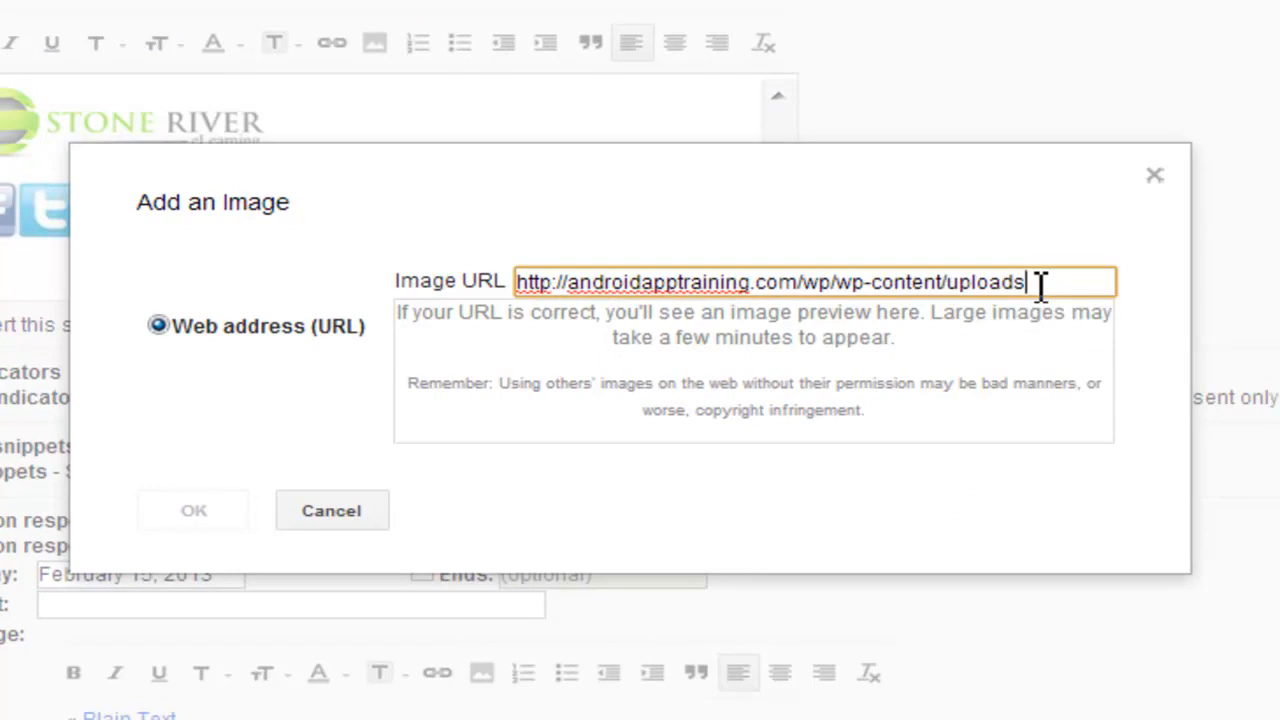
- Complete the image URL with / and the file name emaillogo.jpg copied from the FTP client, and insert the logo into the Gmail signature
text(/)
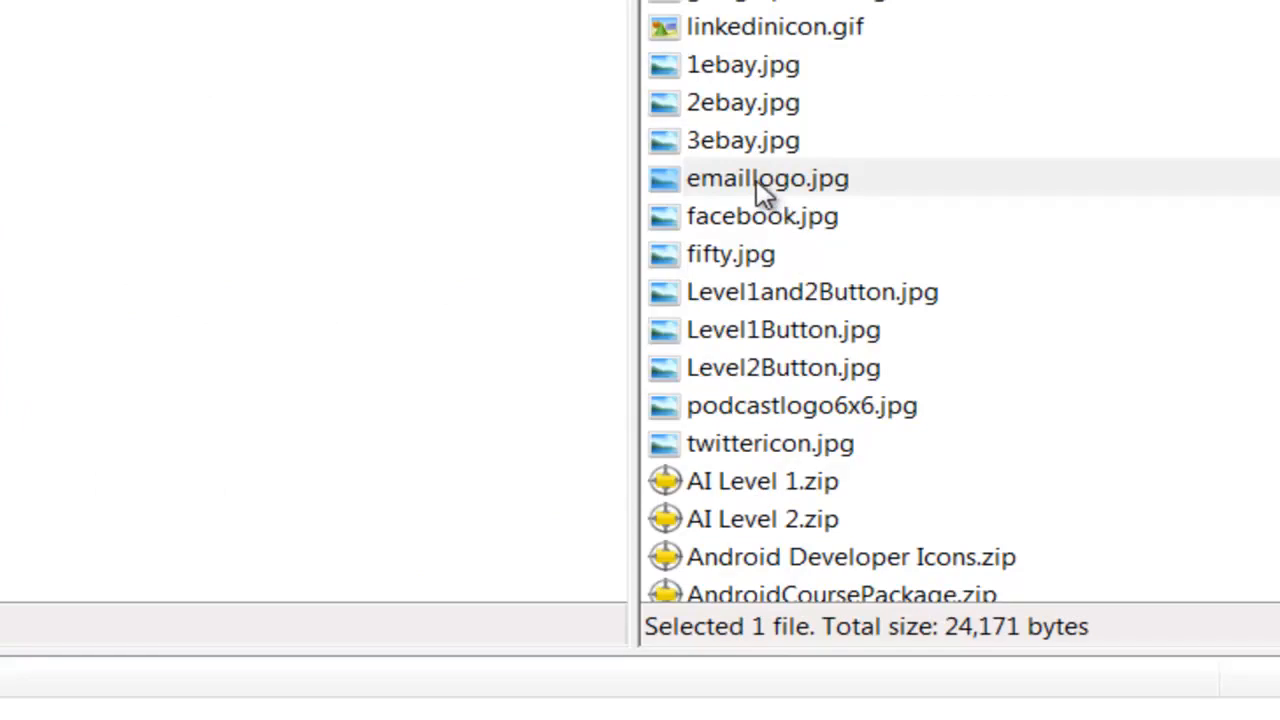
click(780, 188)
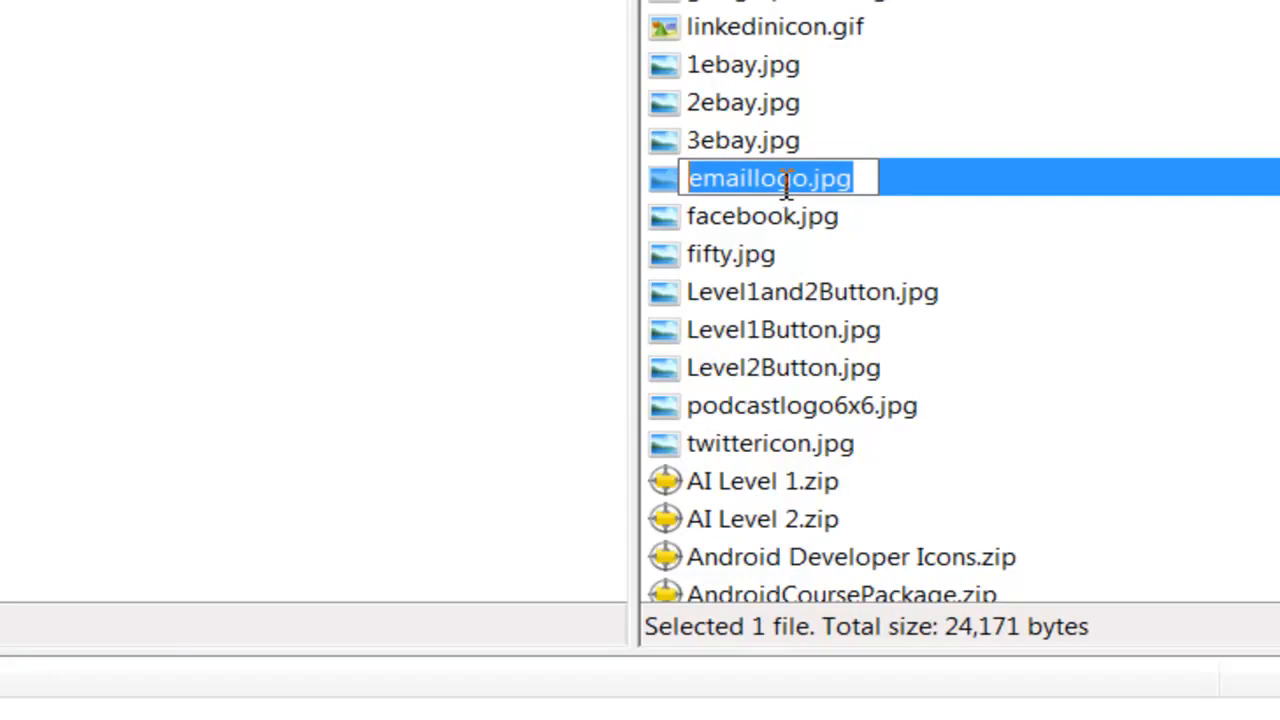
right_click(777, 182)
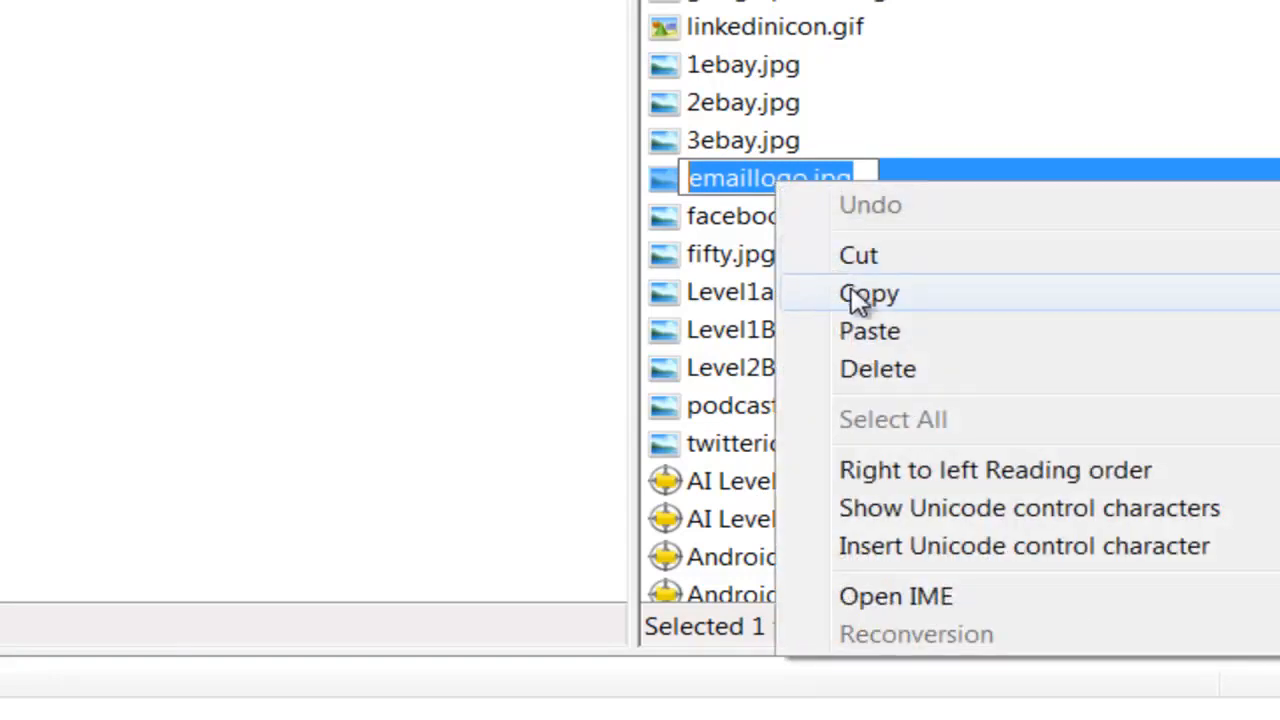
click(822, 306)
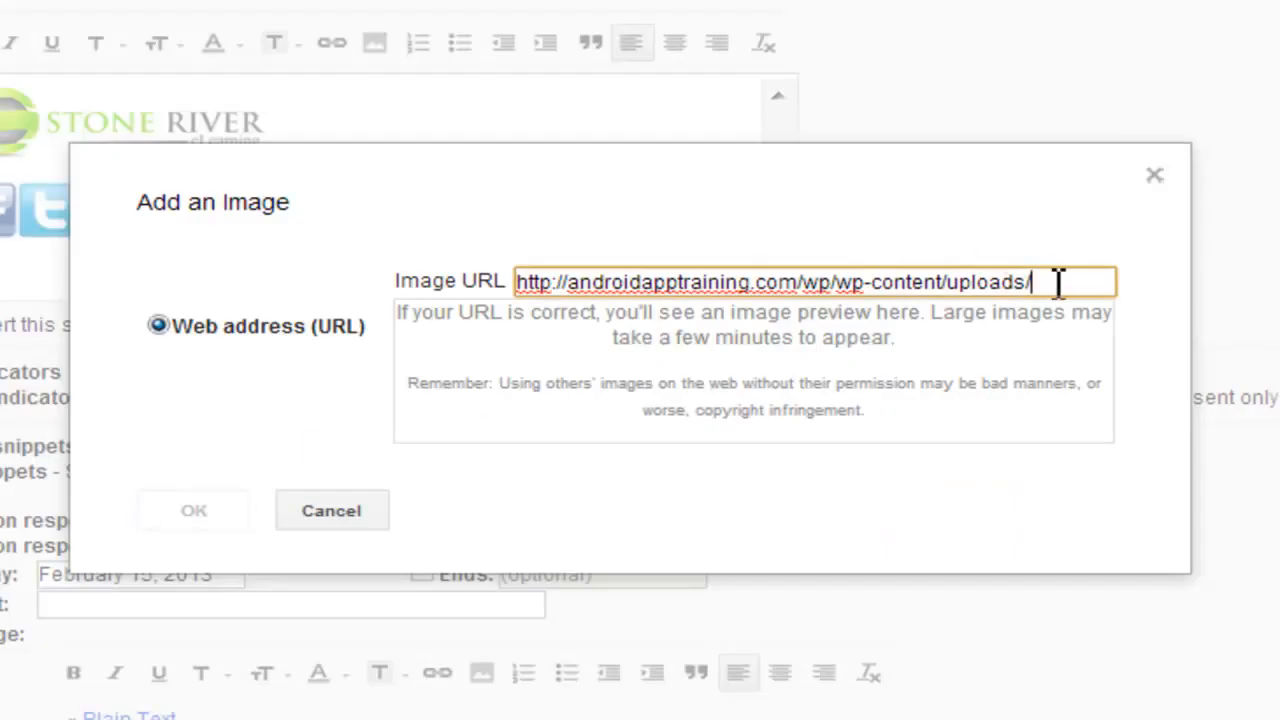
right_click(1057, 288)
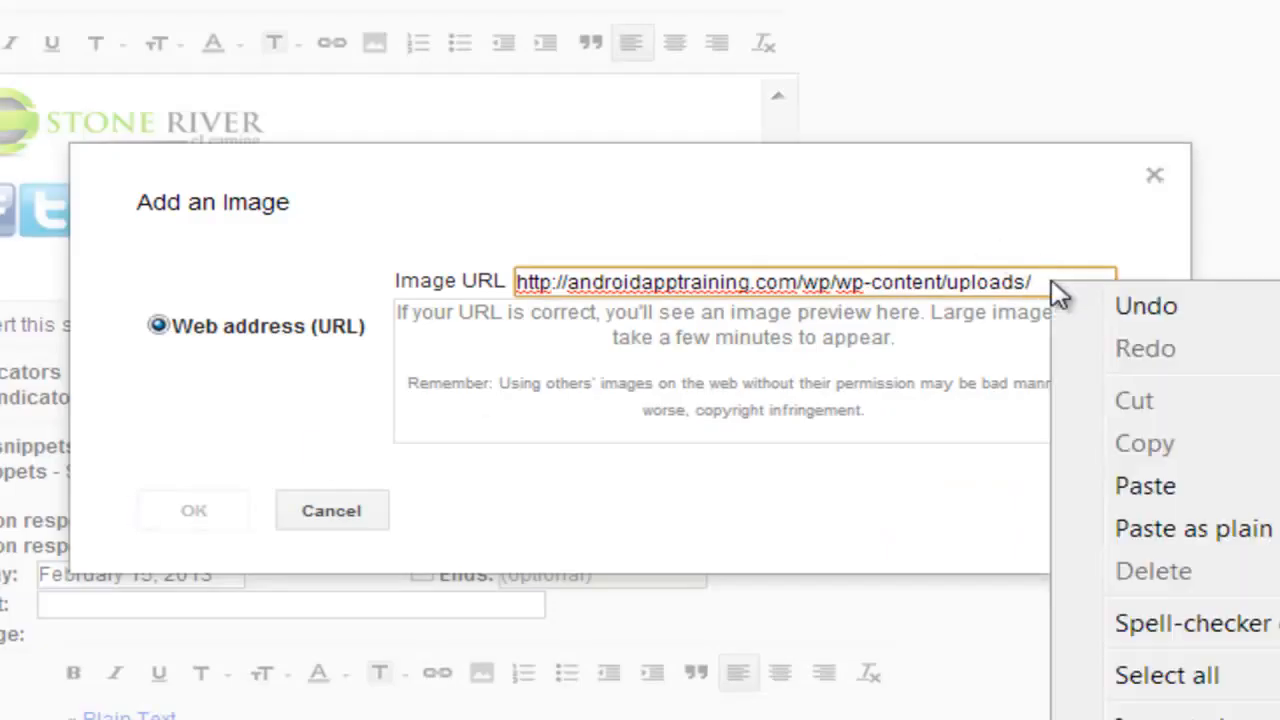
click(1138, 490)
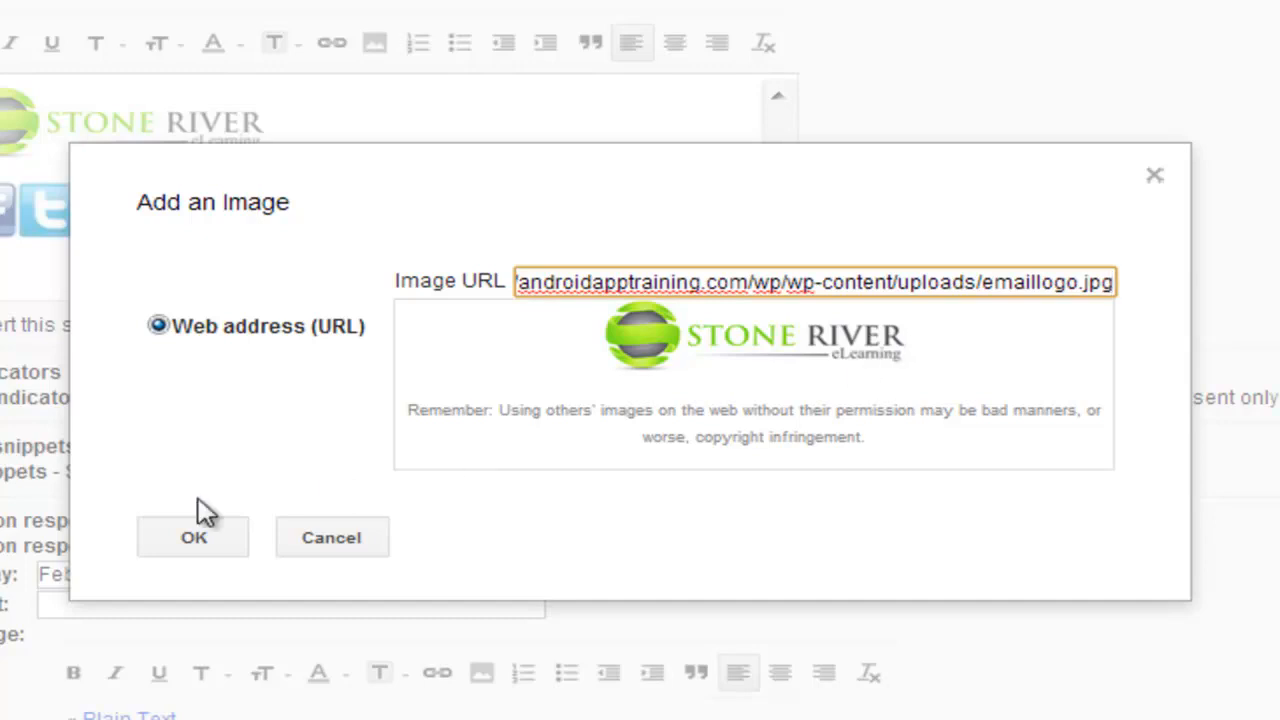
click(195, 543)
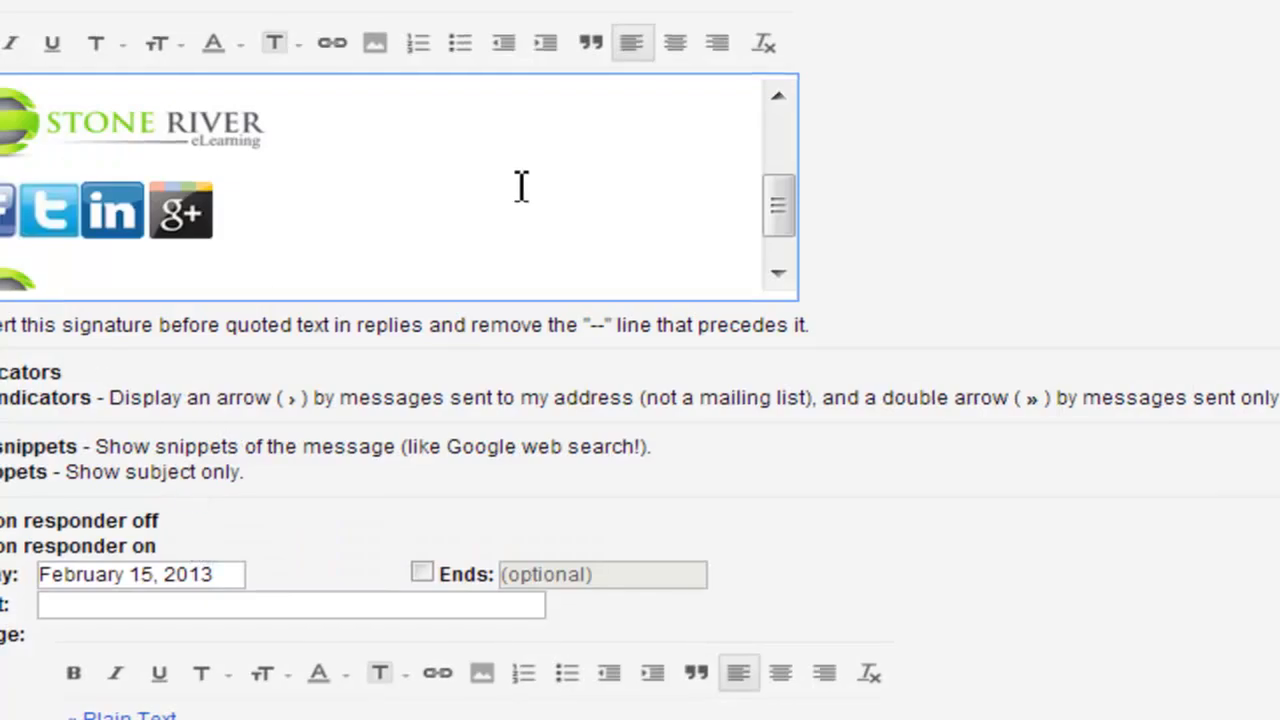
scroll(463, 171, down, 2)
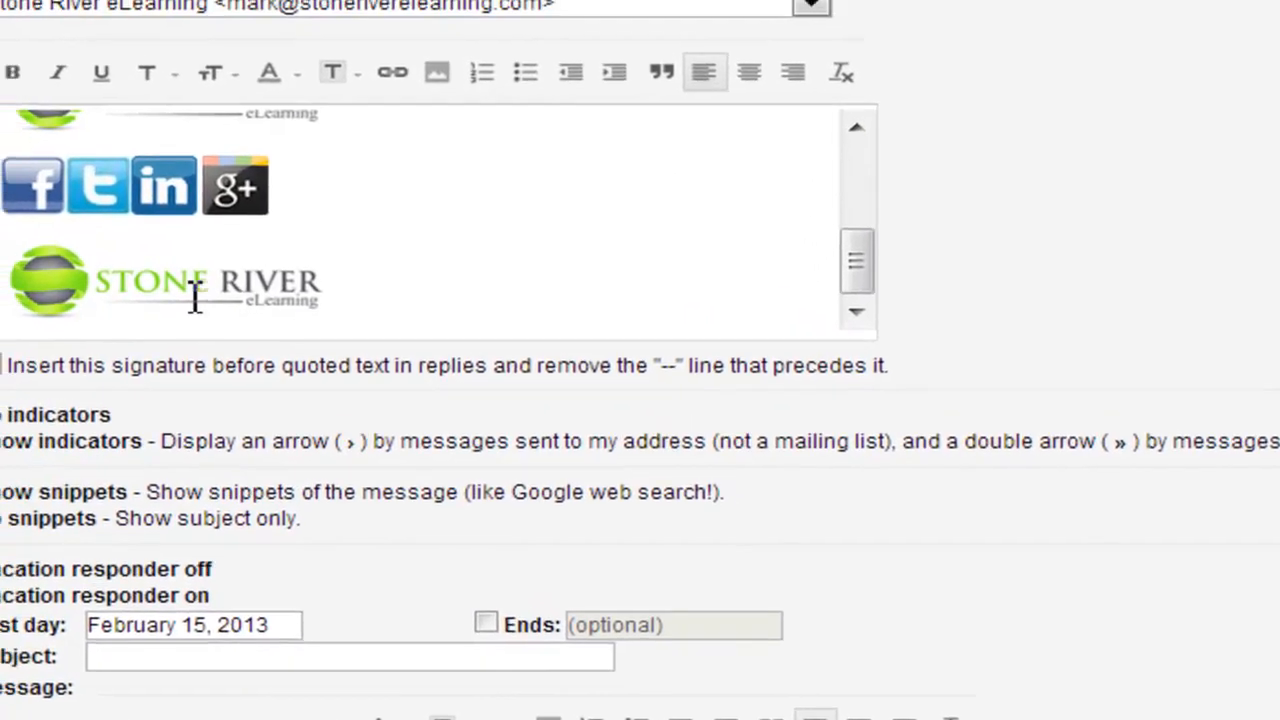
click(195, 300)
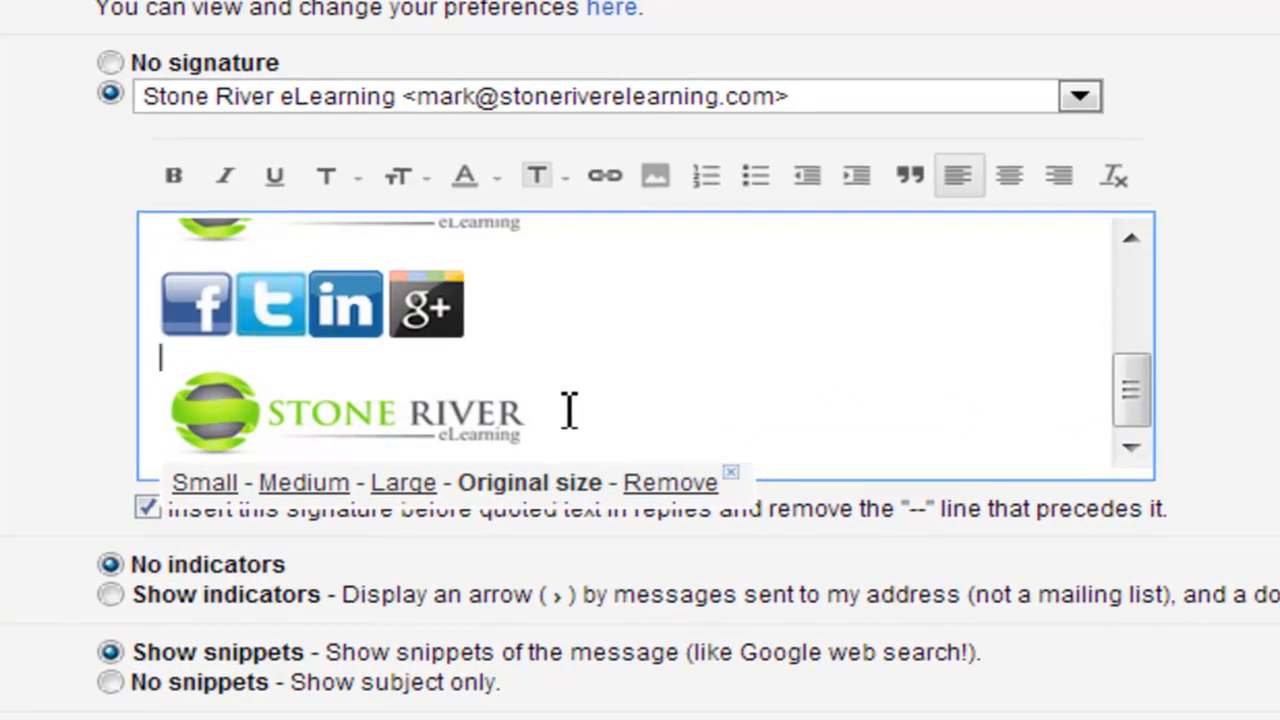
click(603, 178)
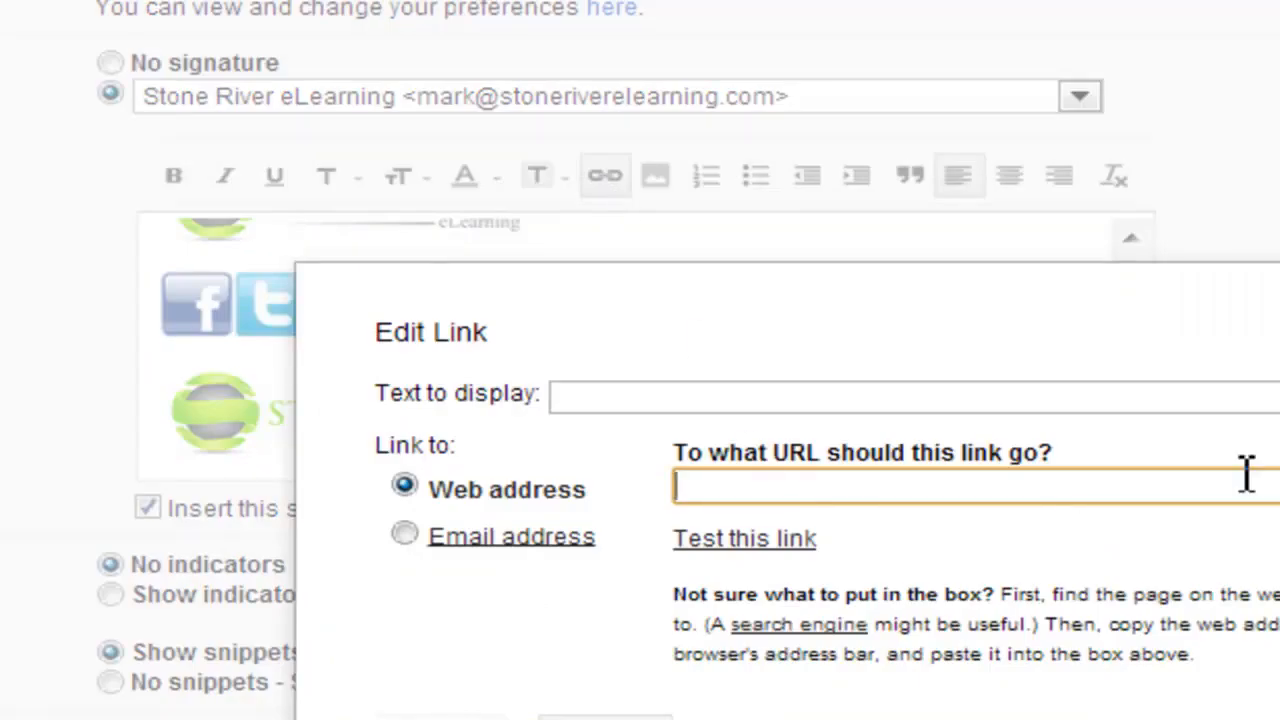
click(605, 718)
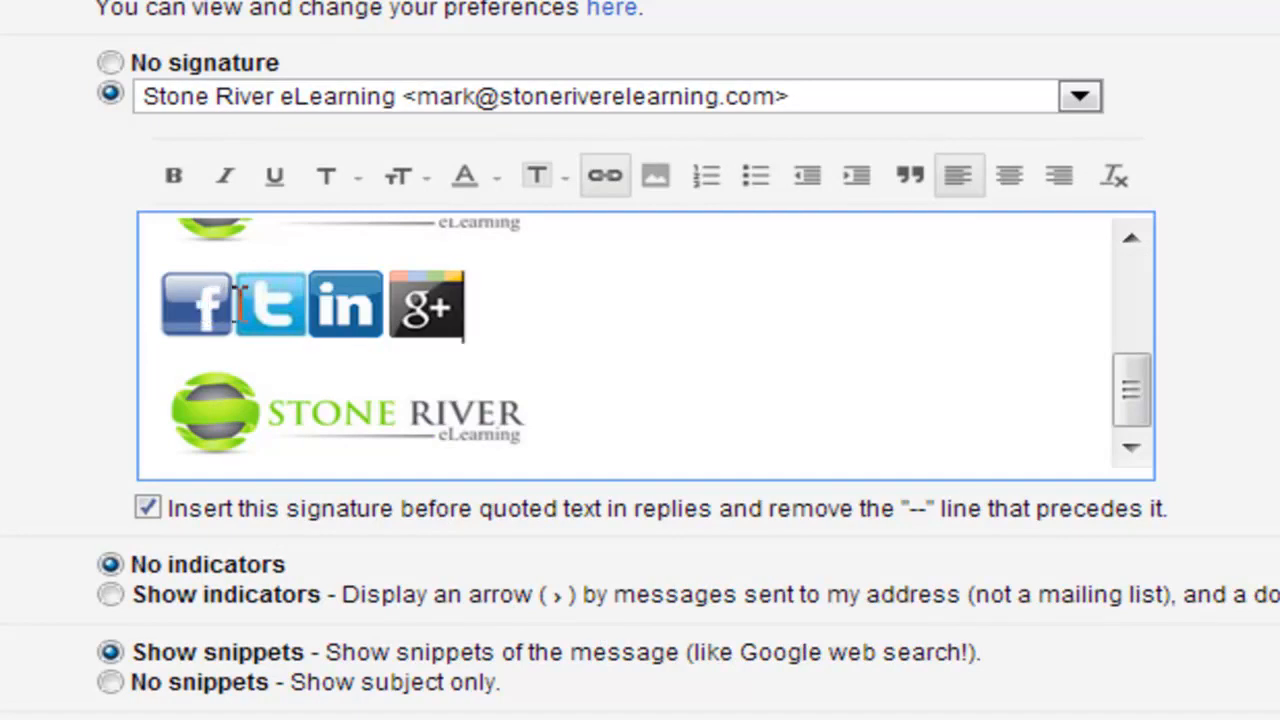
- Check the web address linked to the Twitter icon in the signature
click(236, 305)
click(281, 305)
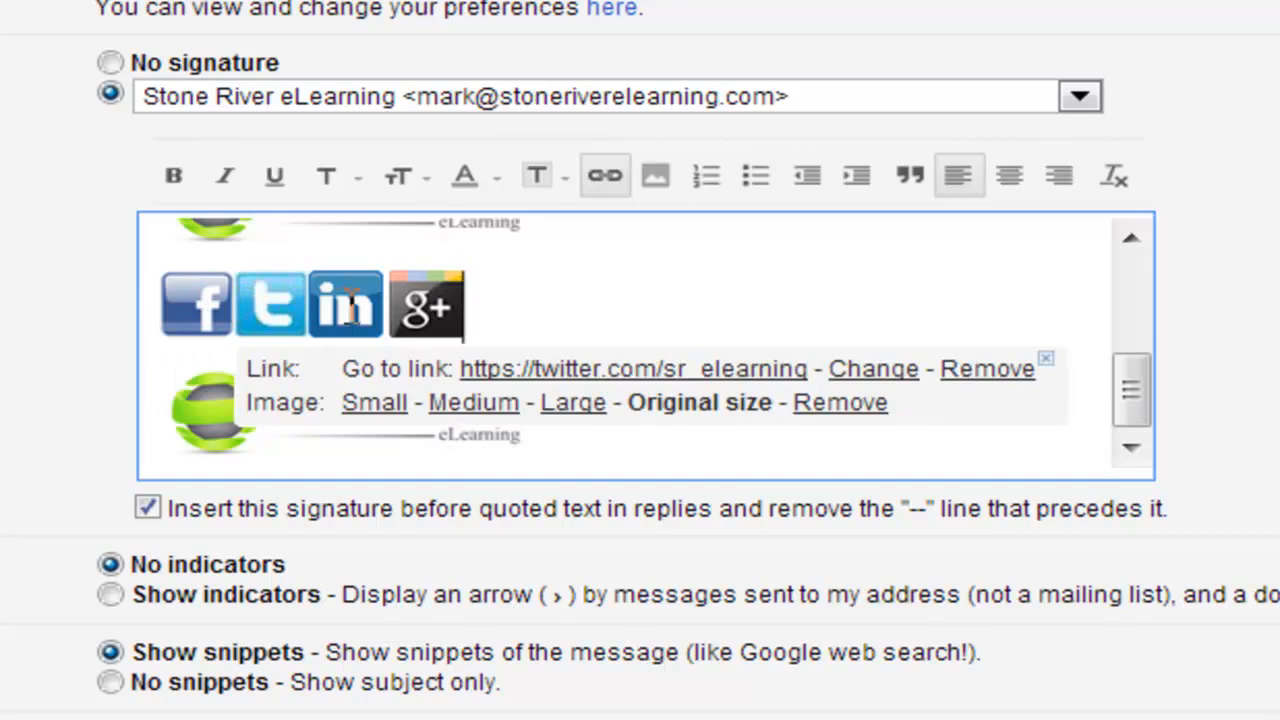
click(645, 300)
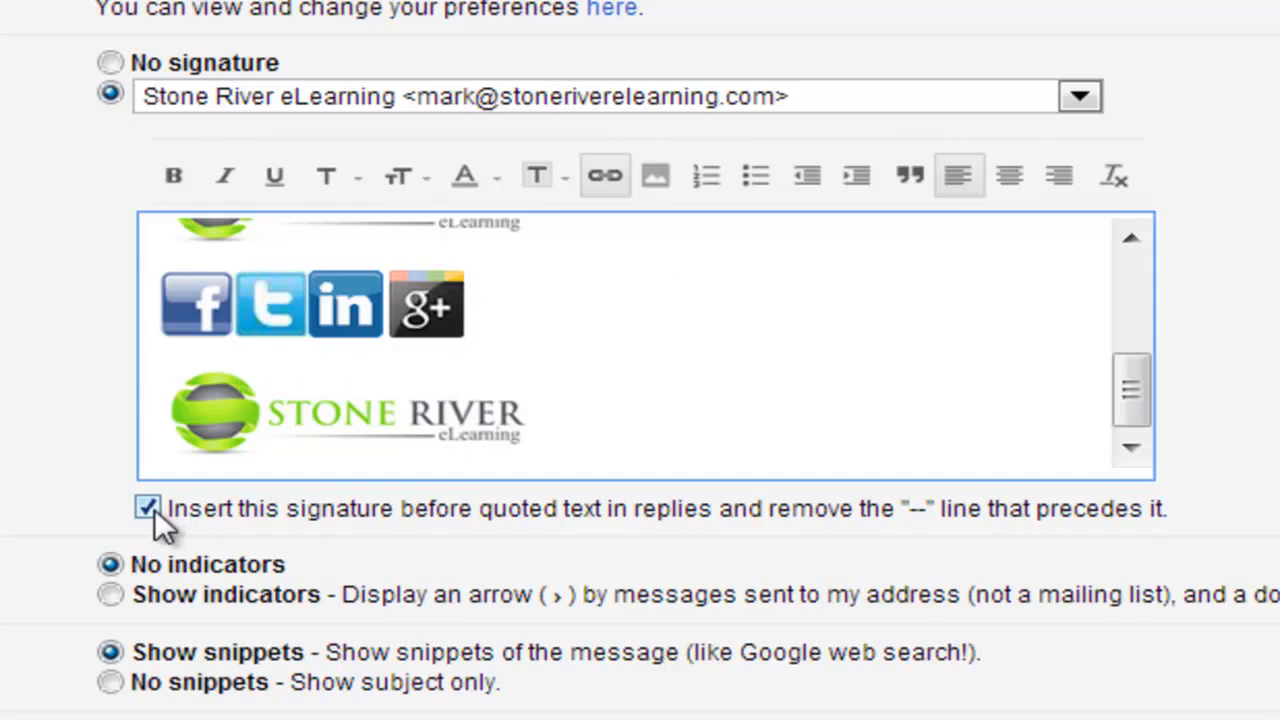
- Turn the option to insert the signature before quoted text in replies off and back on
drag(1142, 398, 1142, 261)
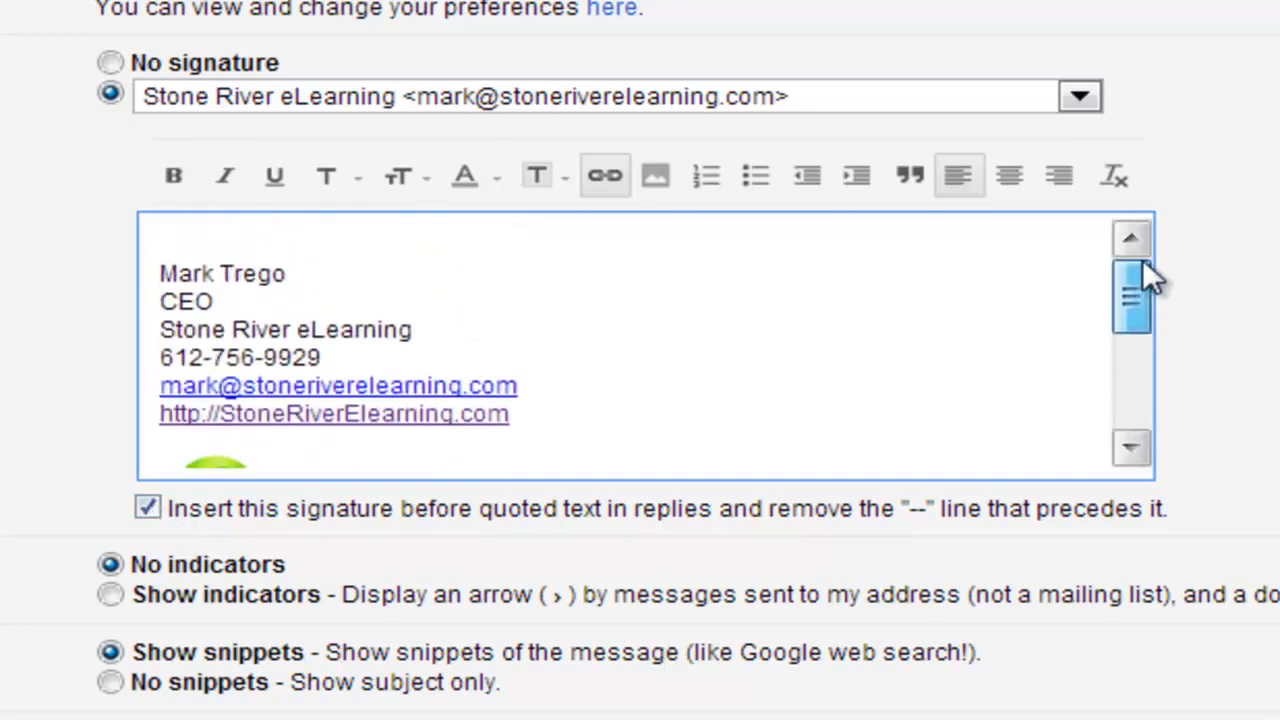
click(150, 506)
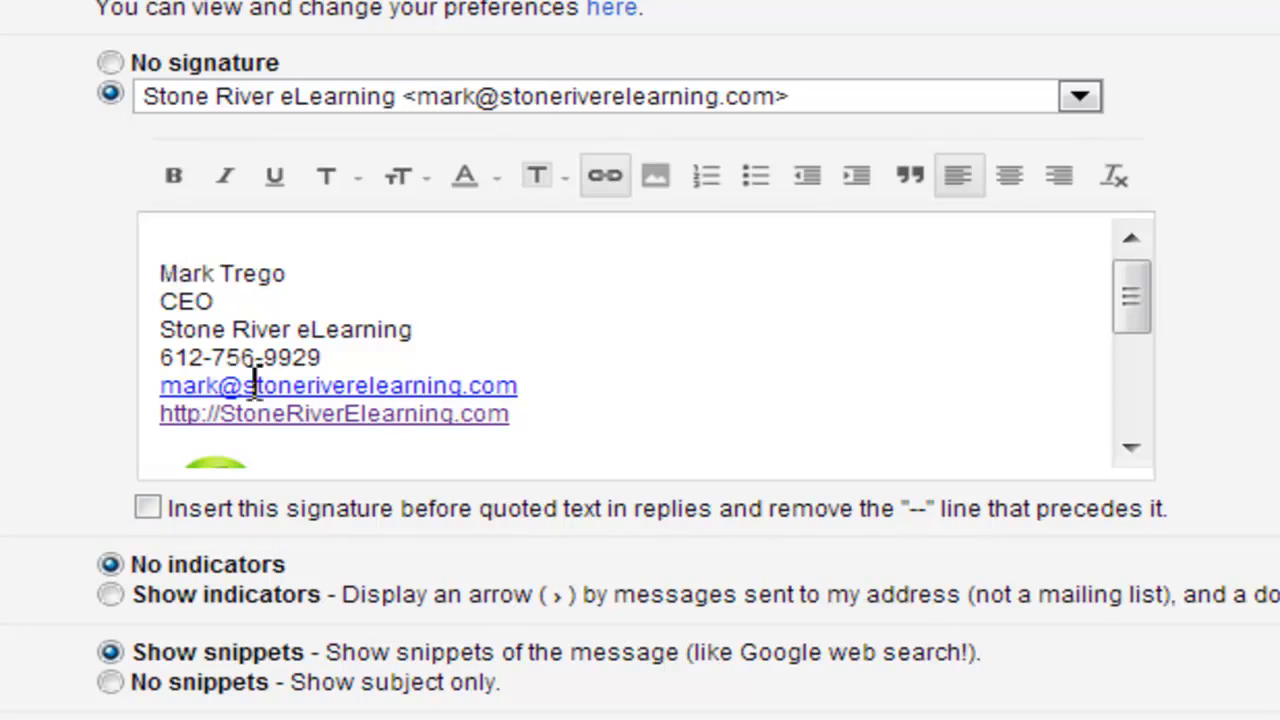
click(148, 509)
- Remove the blank line above the name at the start of the signature and add it back
click(169, 273)
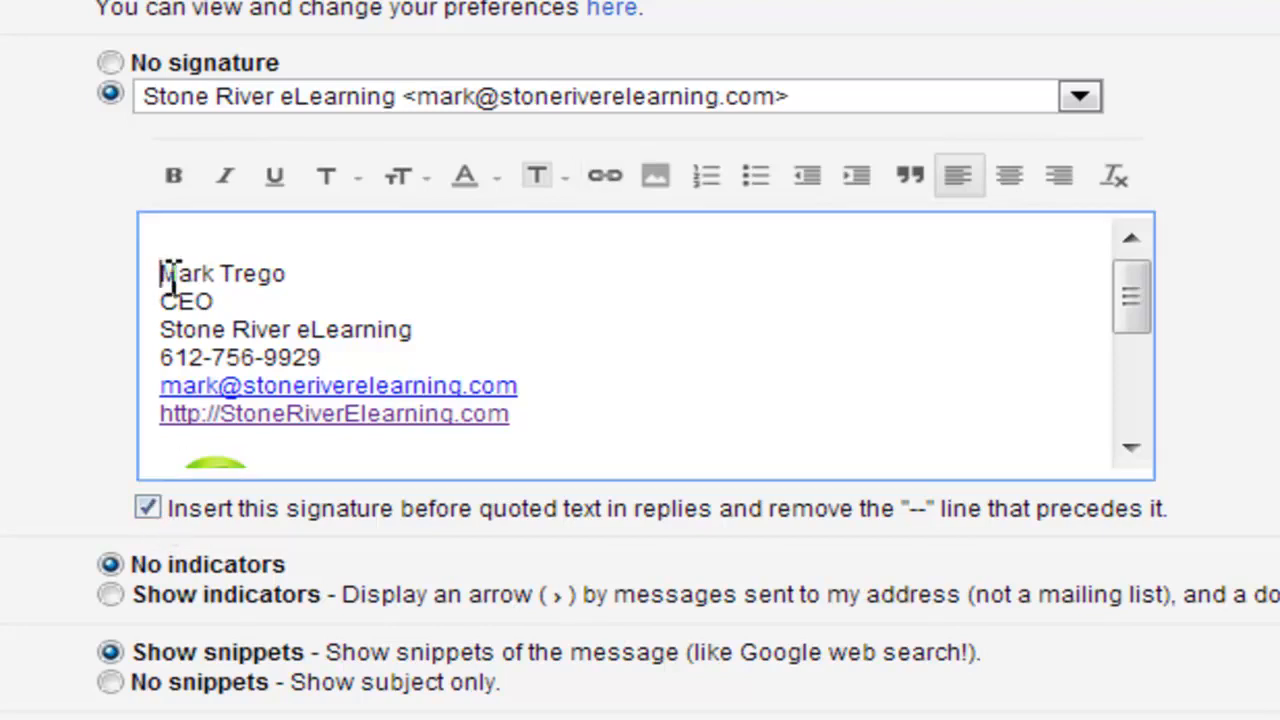
key(Return)
key(BackSpace)
key(BackSpace)
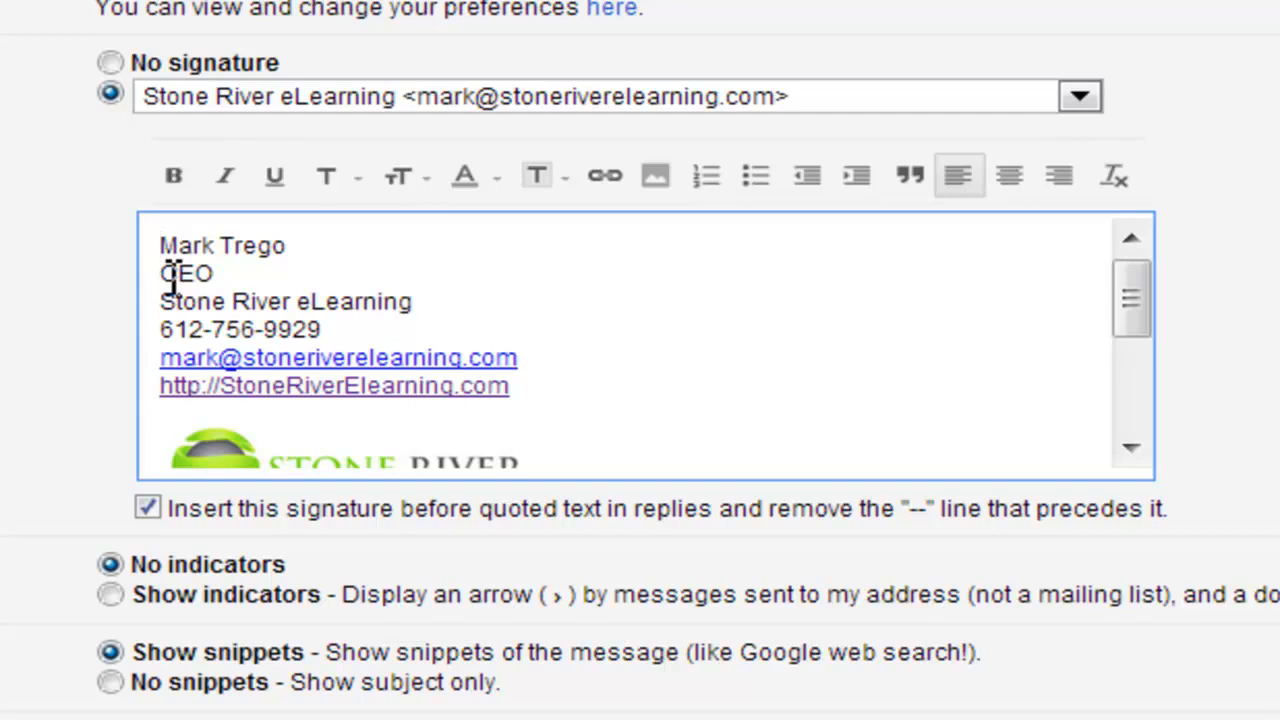
key(Return)
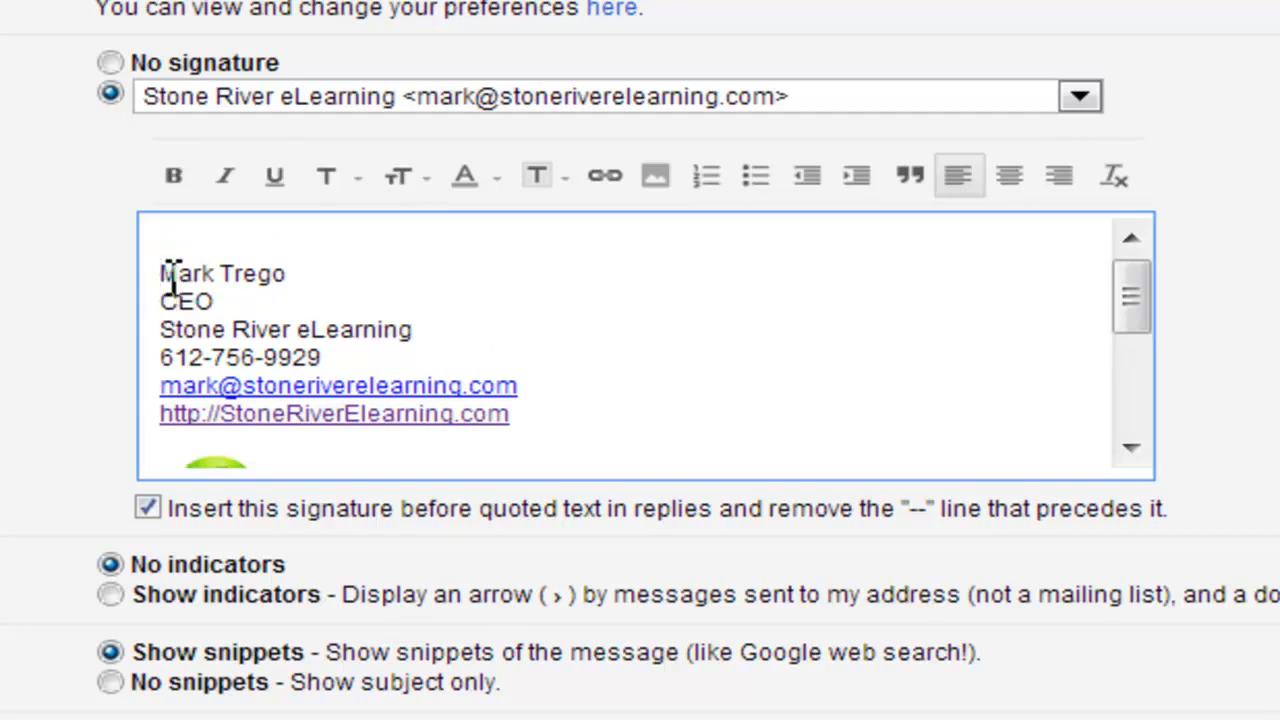